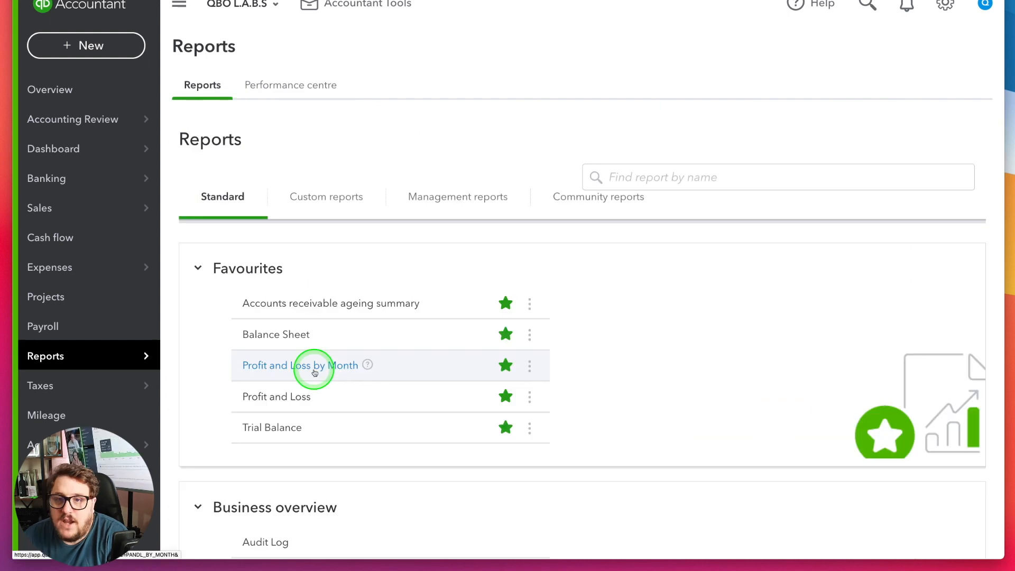
Open the Profit and Loss by Month report and examine its income, costs and net income across the months
left_click(314, 371)
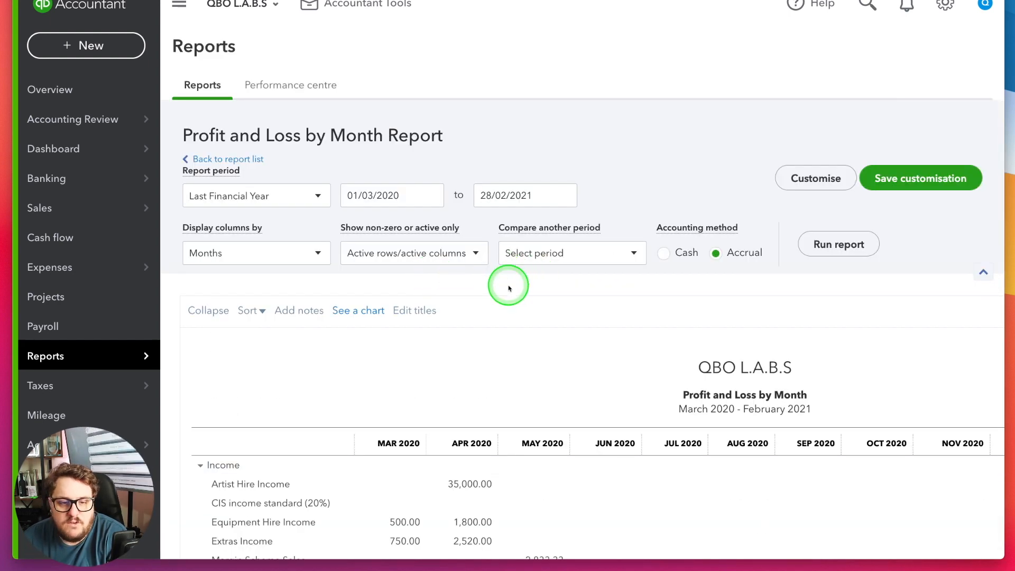
scroll(731, 323, "down", 10)
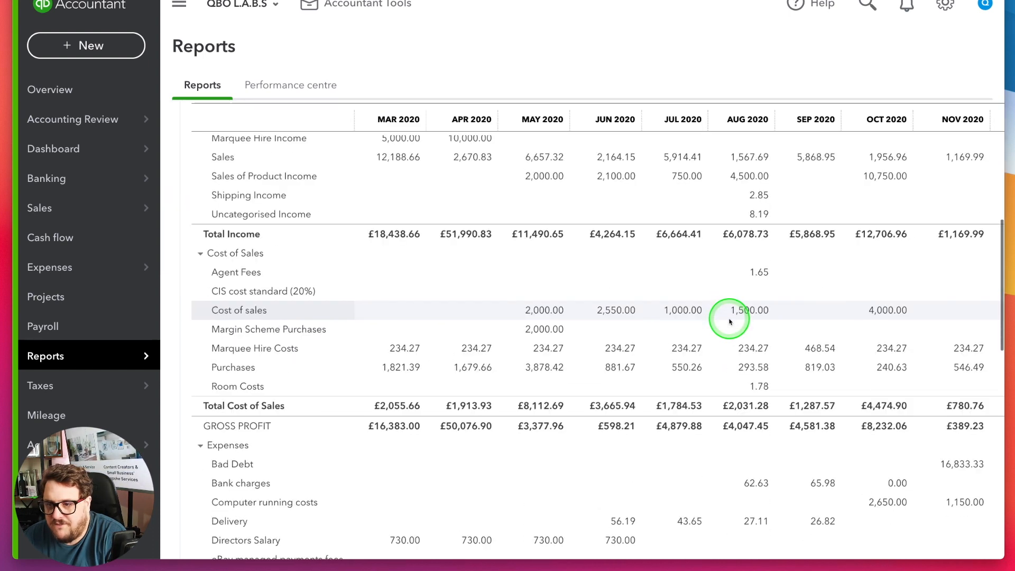
scroll(724, 318, "right", 3)
scroll(724, 317, "right", 2)
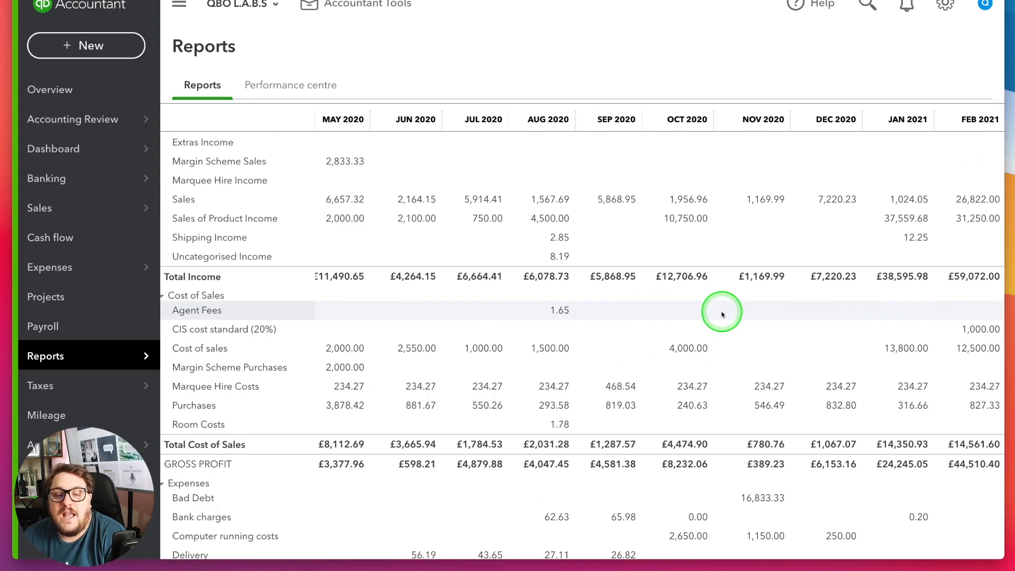
scroll(722, 314, "down", 5)
scroll(721, 306, "up", 3)
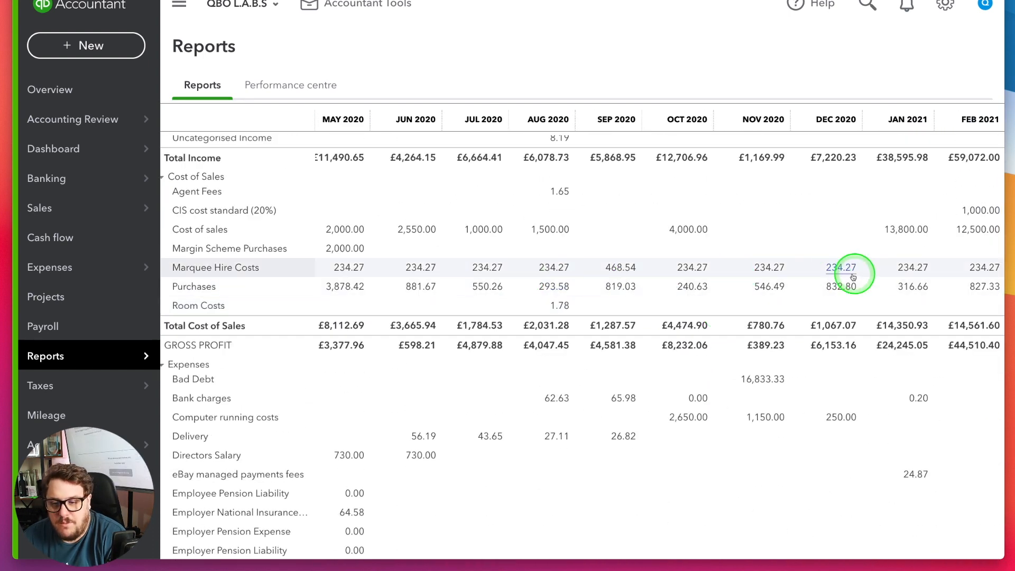
scroll(853, 277, "down", 10)
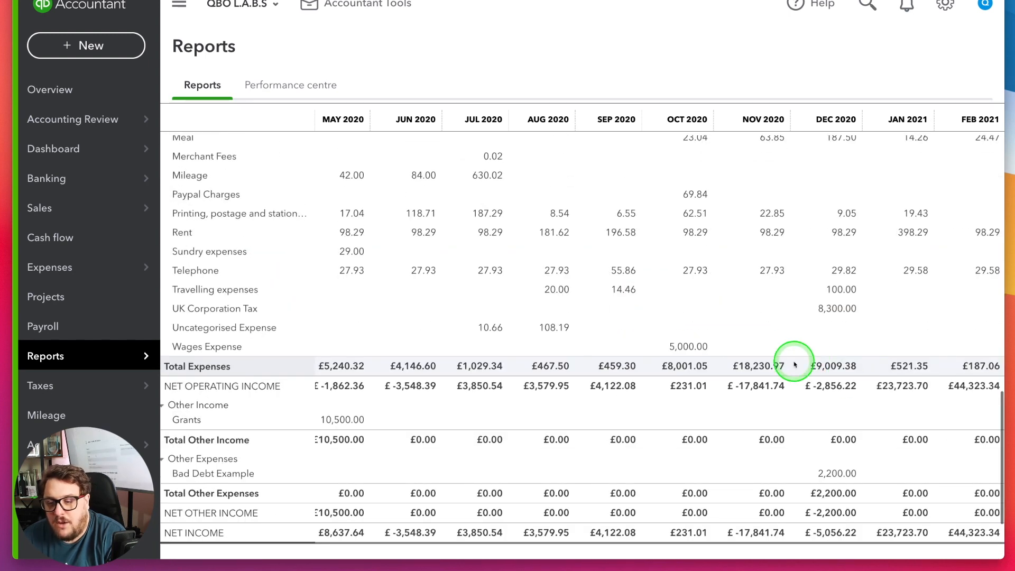
scroll(819, 373, "up", 15)
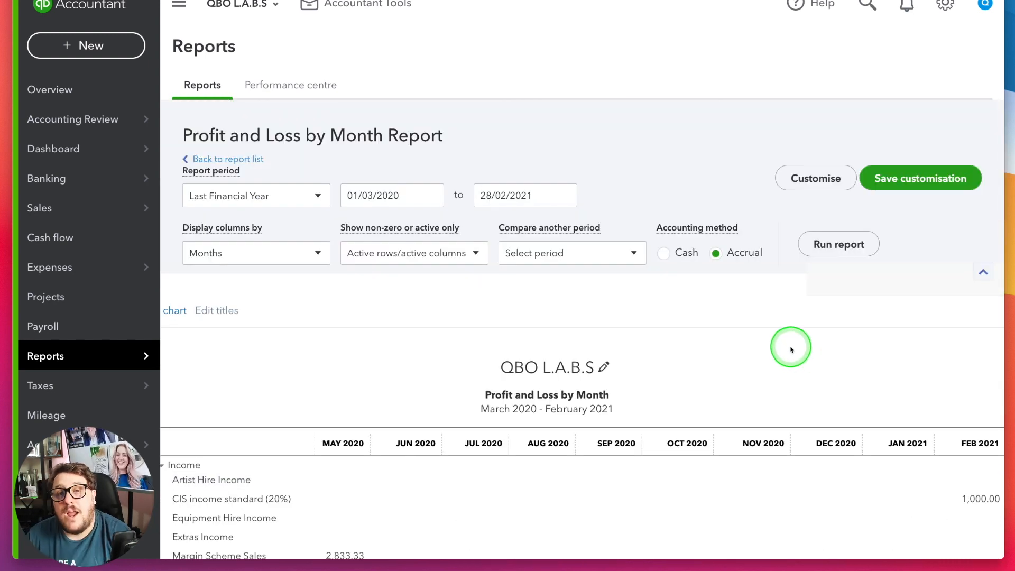
Review the filter options in the report's customisation settings and close them without running the report
left_click(814, 176)
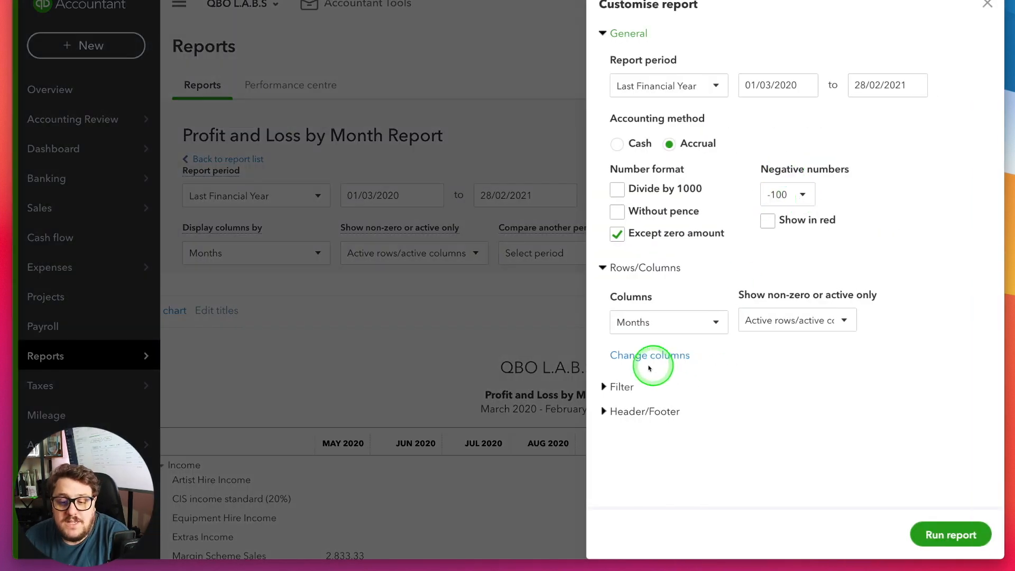
left_click(616, 389)
scroll(740, 362, "down", 3)
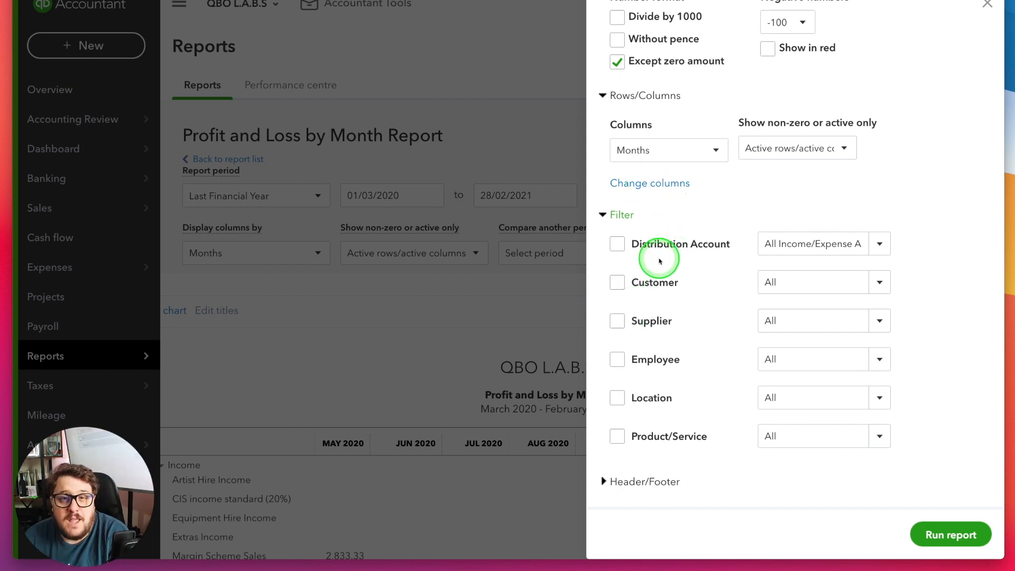
left_click(987, 5)
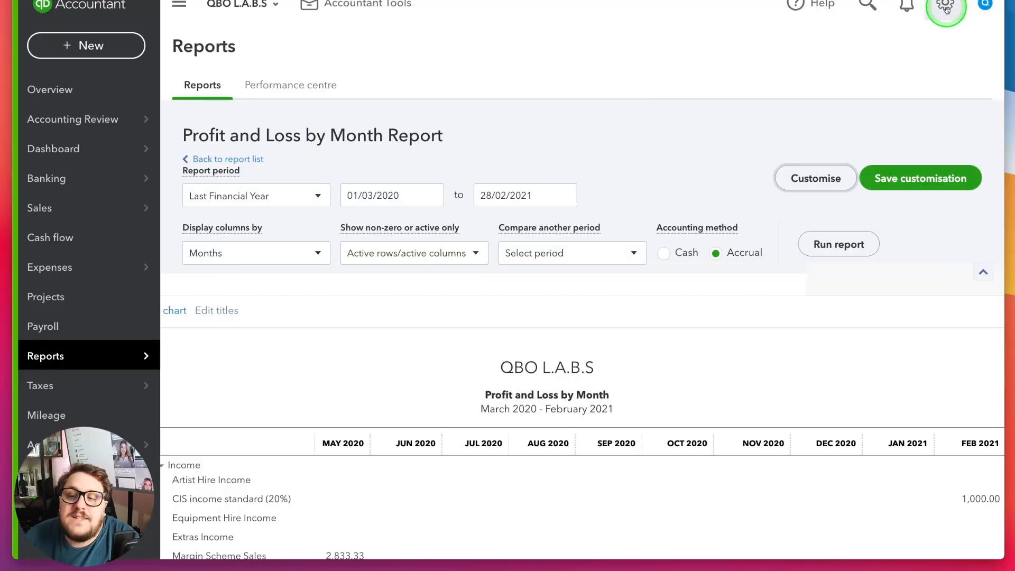
Save the Projects option switched on in the company's advanced account settings and close the settings
left_click(945, 8)
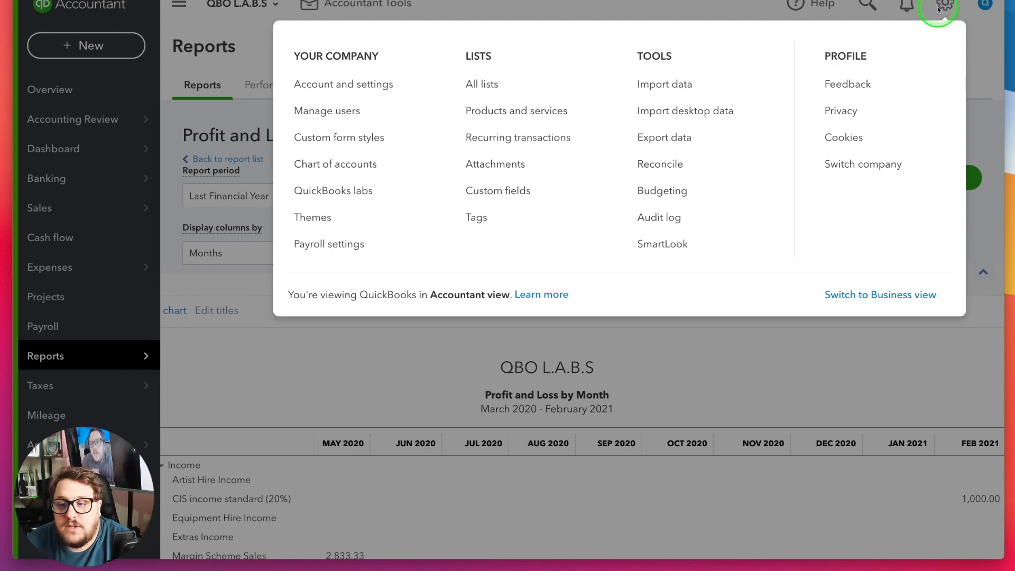
left_click(403, 112)
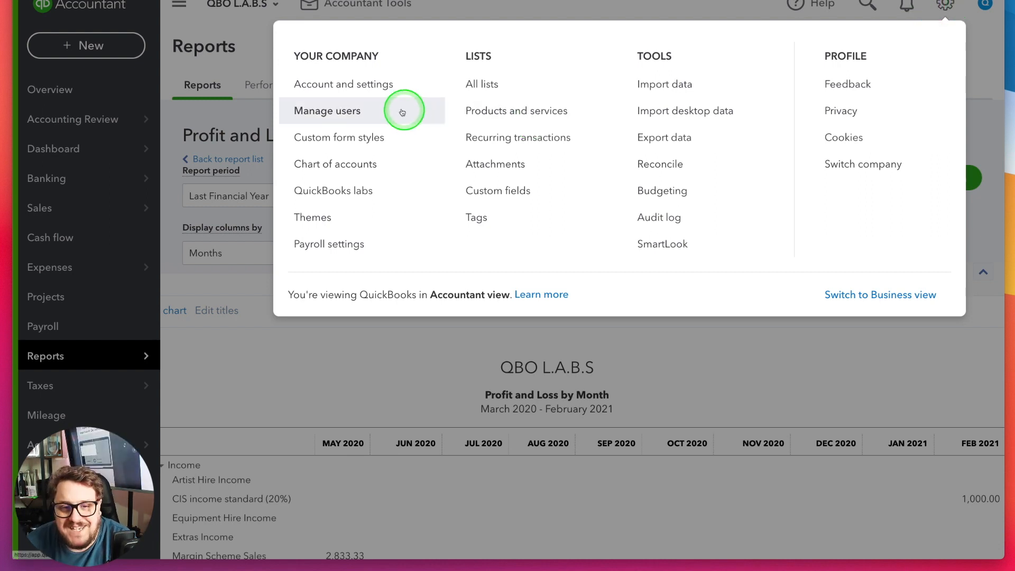
left_click(369, 85)
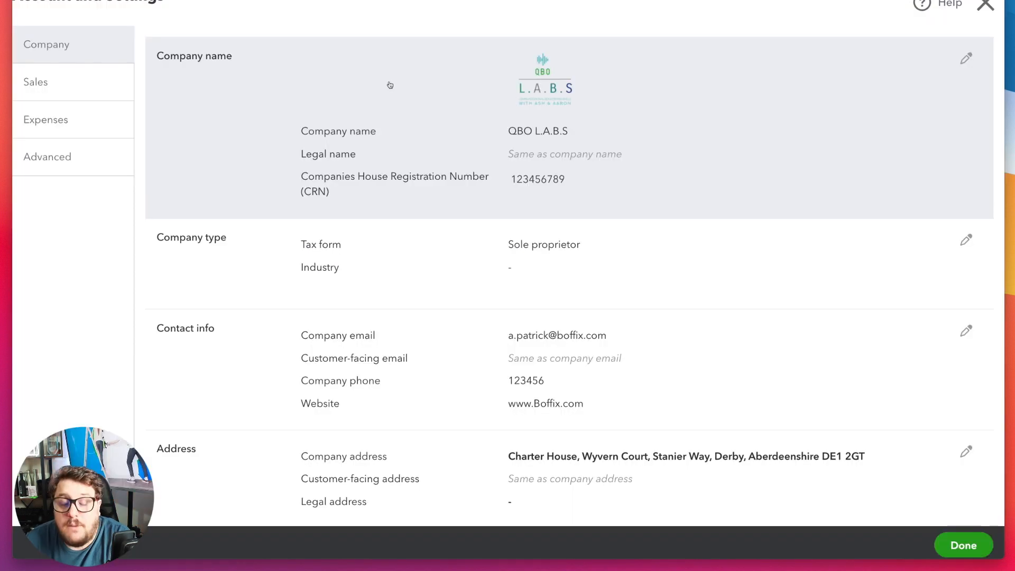
left_click(55, 168)
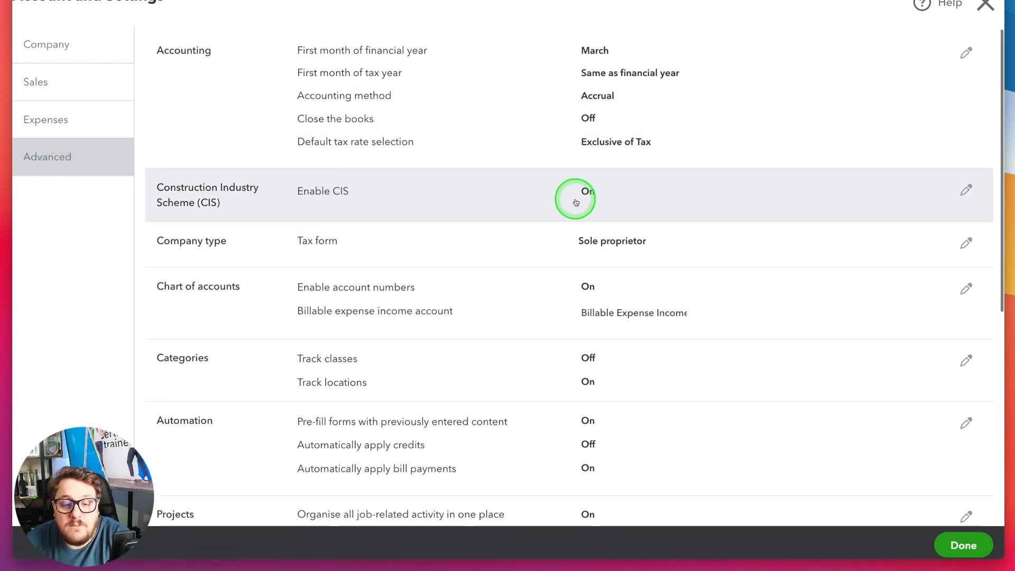
scroll(576, 202, "down", 3)
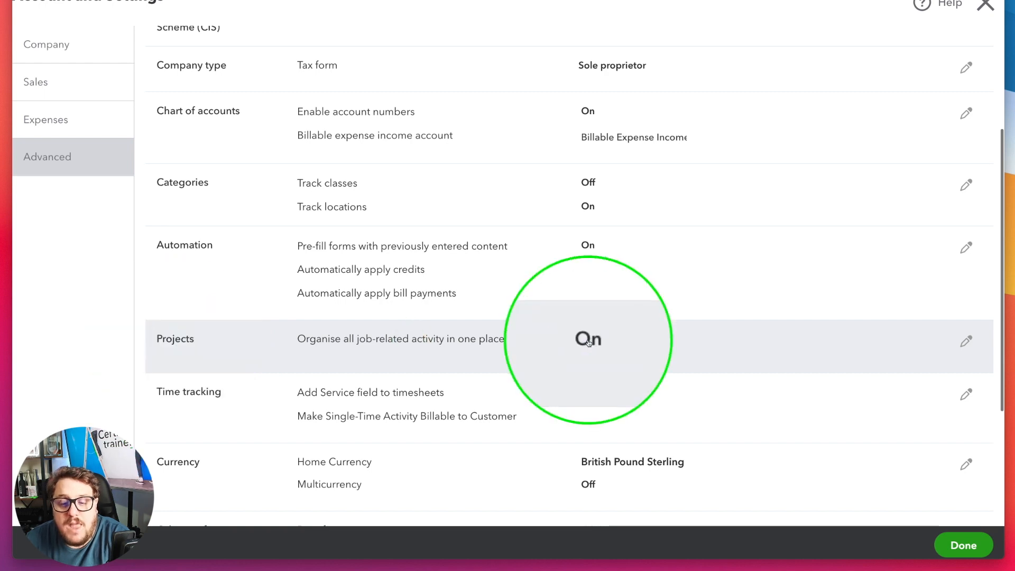
left_click(966, 341)
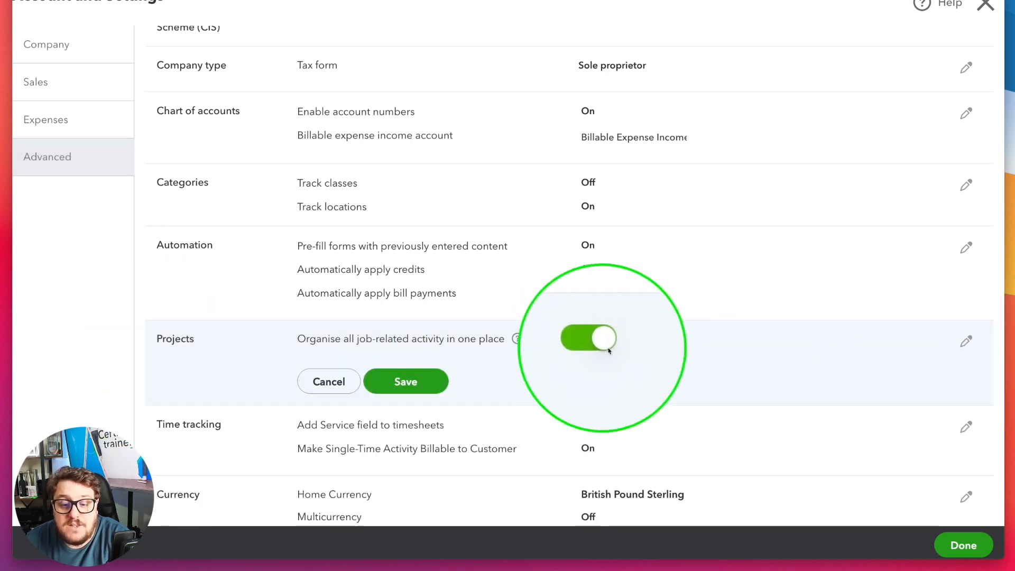
left_click(405, 392)
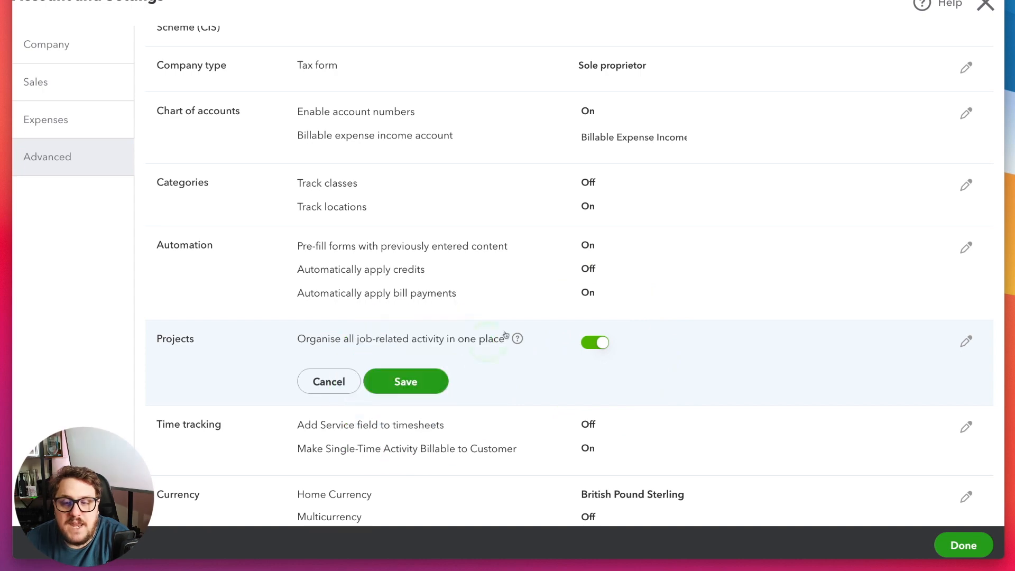
left_click(985, 7)
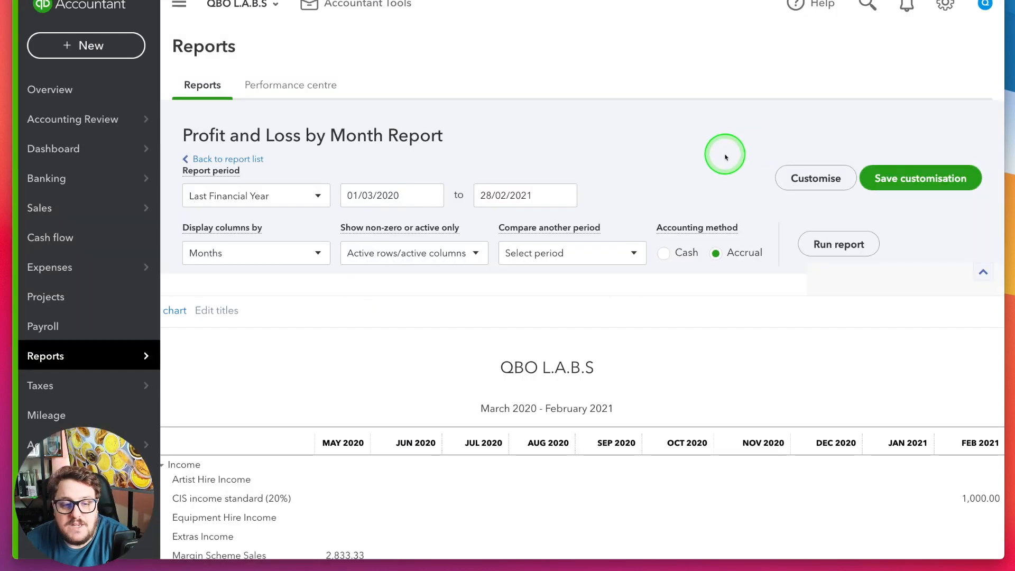
Open the Projects page, show the hourly cost rates and bring up the new employee form
left_click(51, 300)
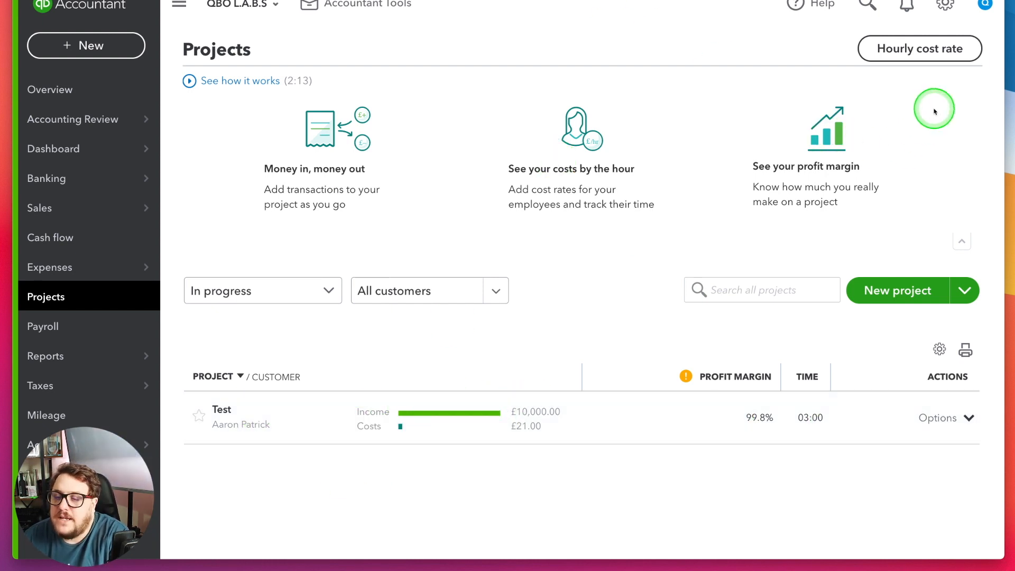
left_click(924, 50)
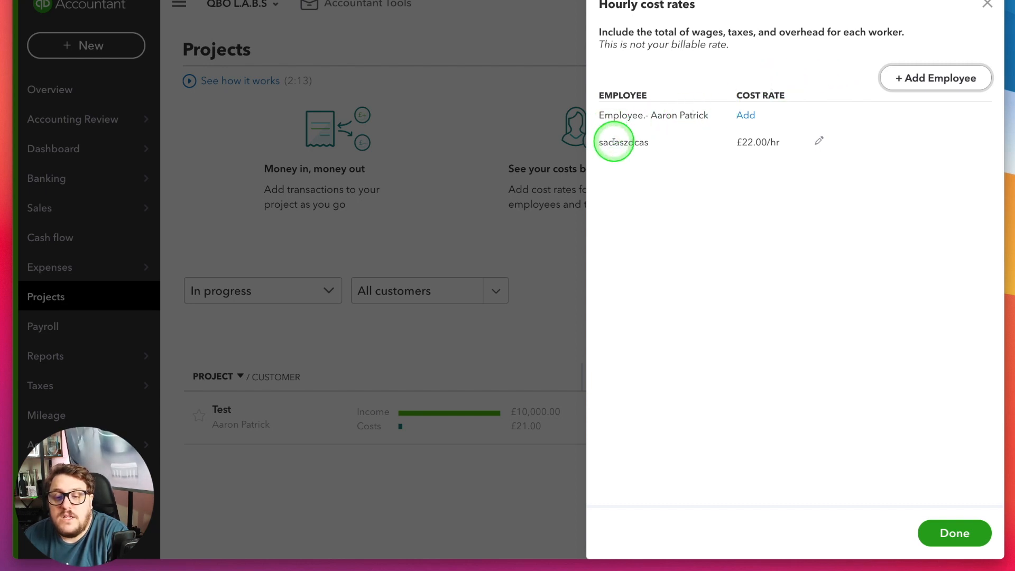
left_click(952, 65)
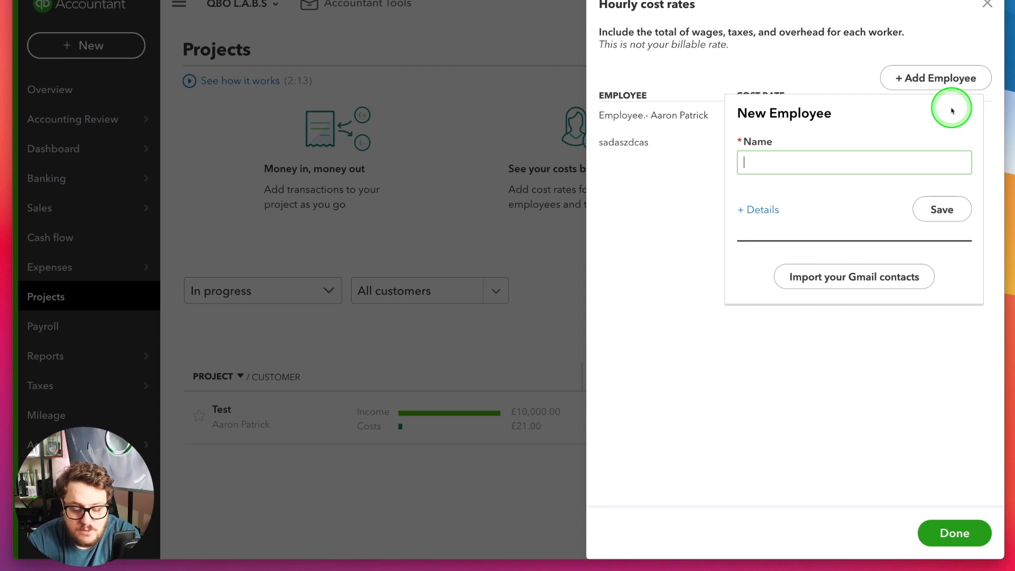
Try calculating the first employee's hourly cost rate from £10.00 wages, £2.00 employer taxes and £5.00 overhead, and close without saving
left_click(821, 115)
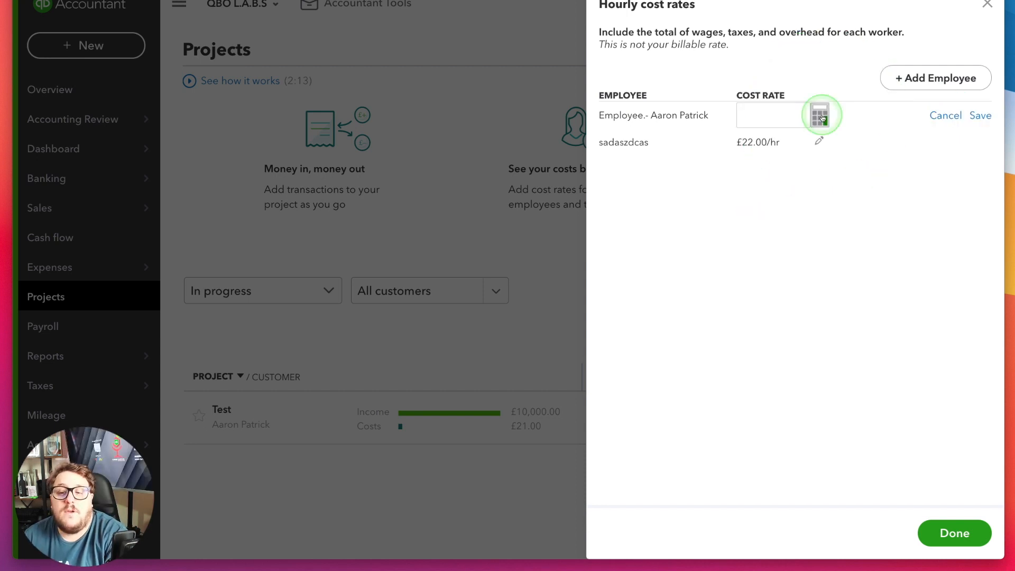
left_click(820, 115)
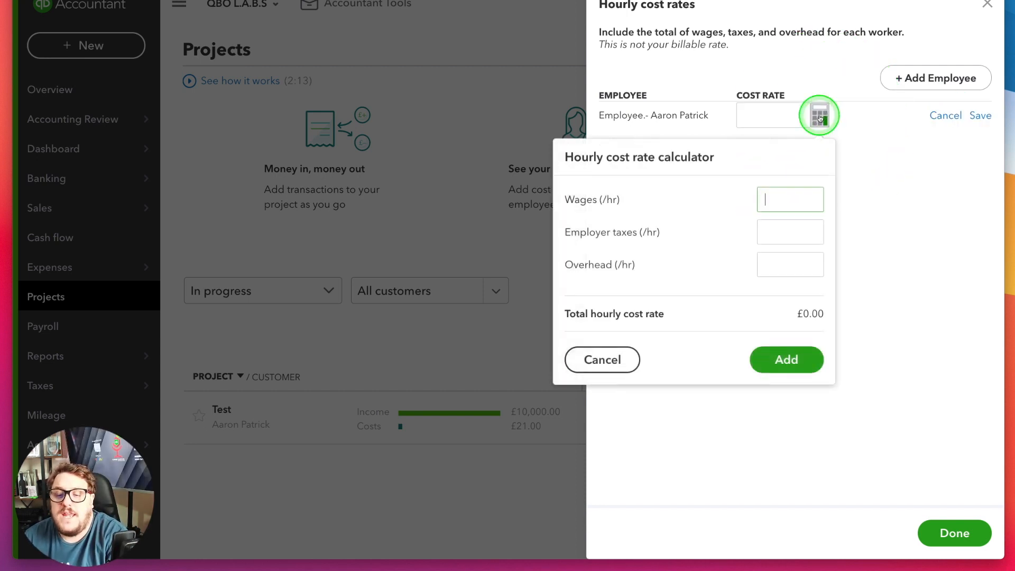
left_click(770, 212)
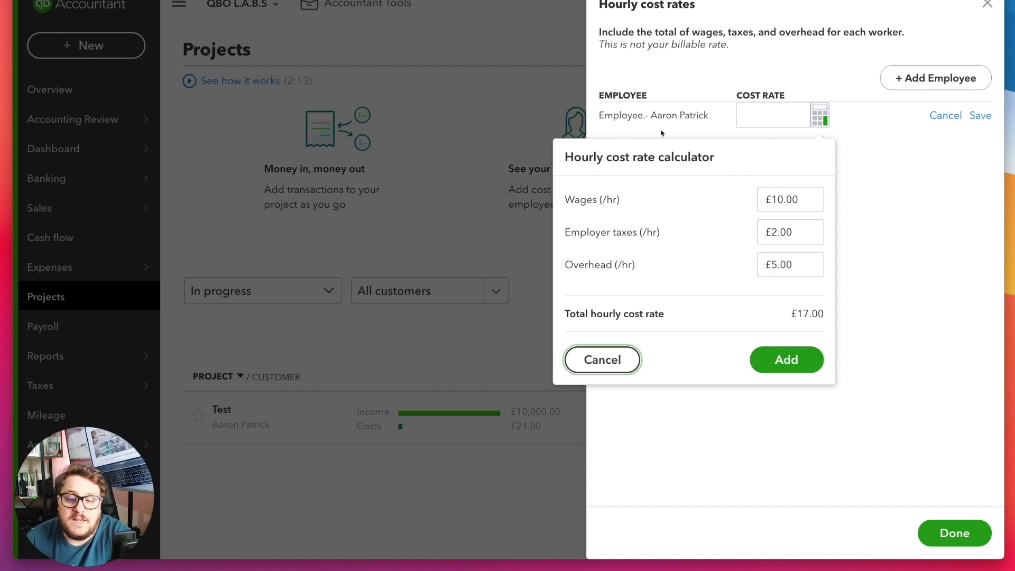
left_click(781, 360)
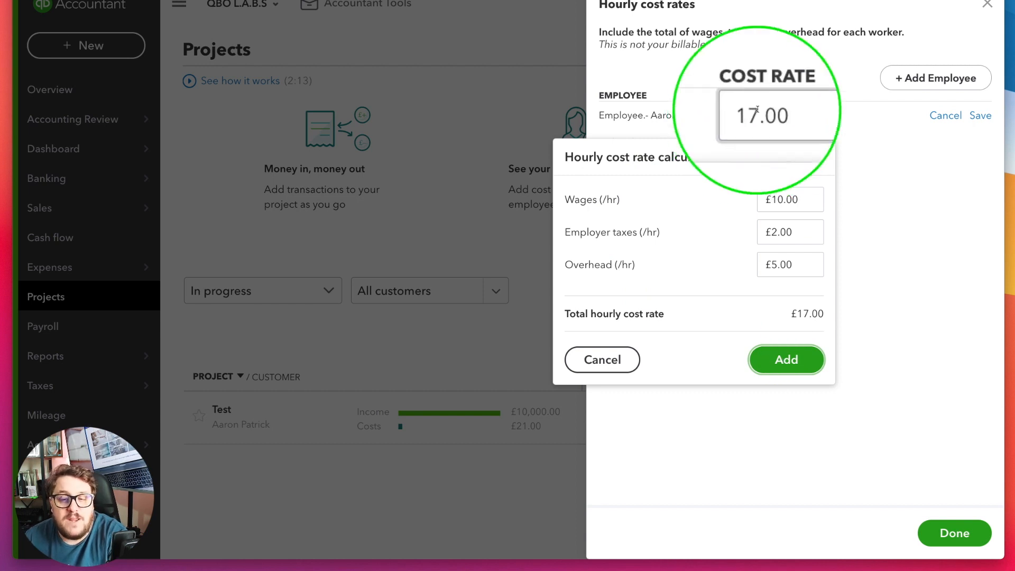
left_click(988, 6)
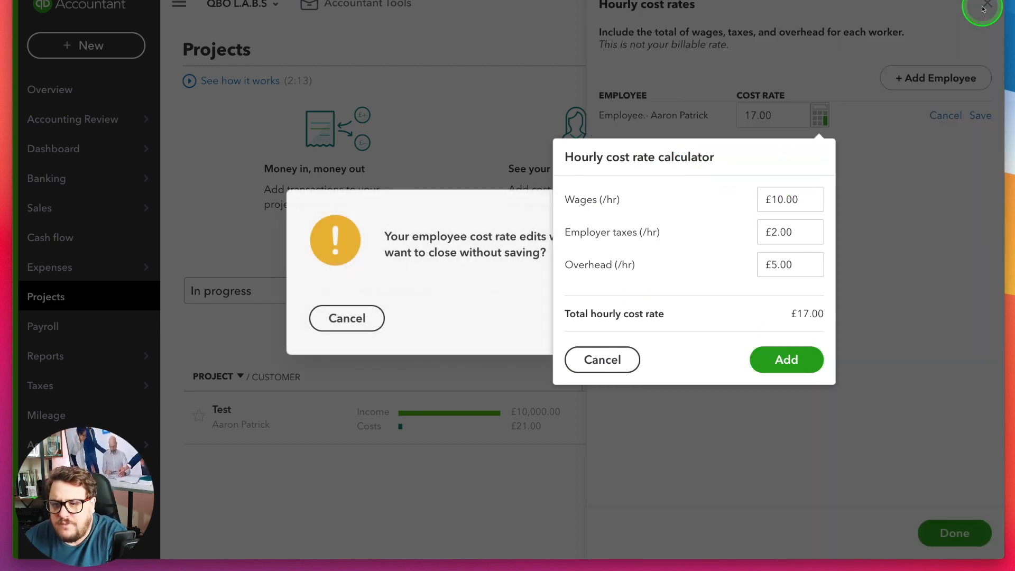
left_click(602, 359)
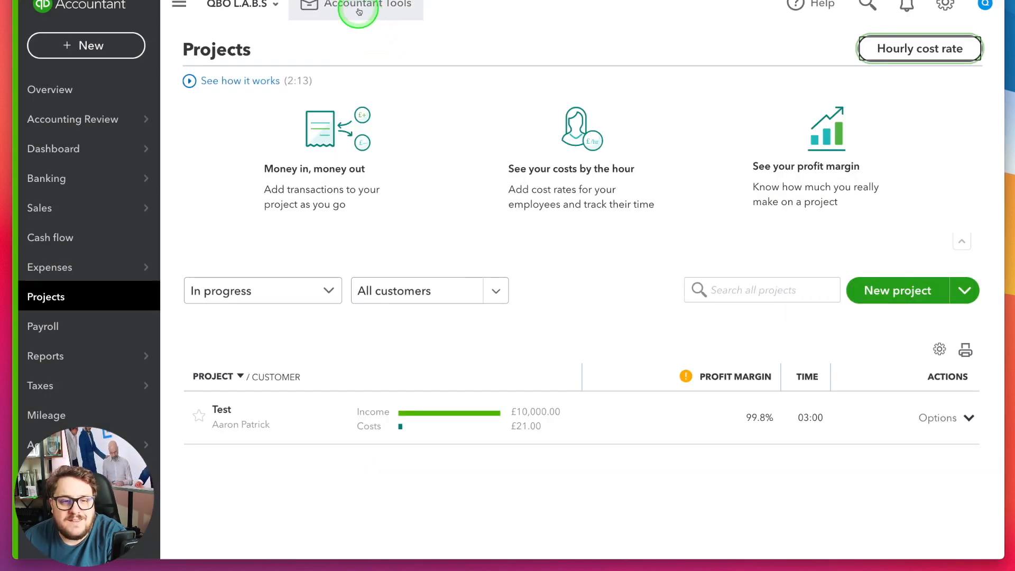
Look through the options for creating new records and the project list's status and customer filter choices
left_click(102, 45)
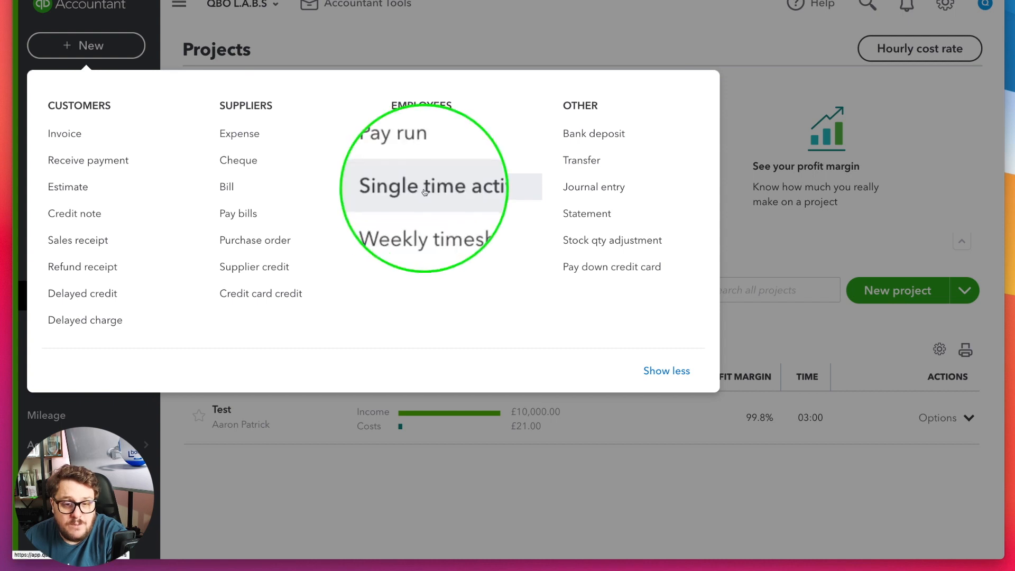
left_click(501, 62)
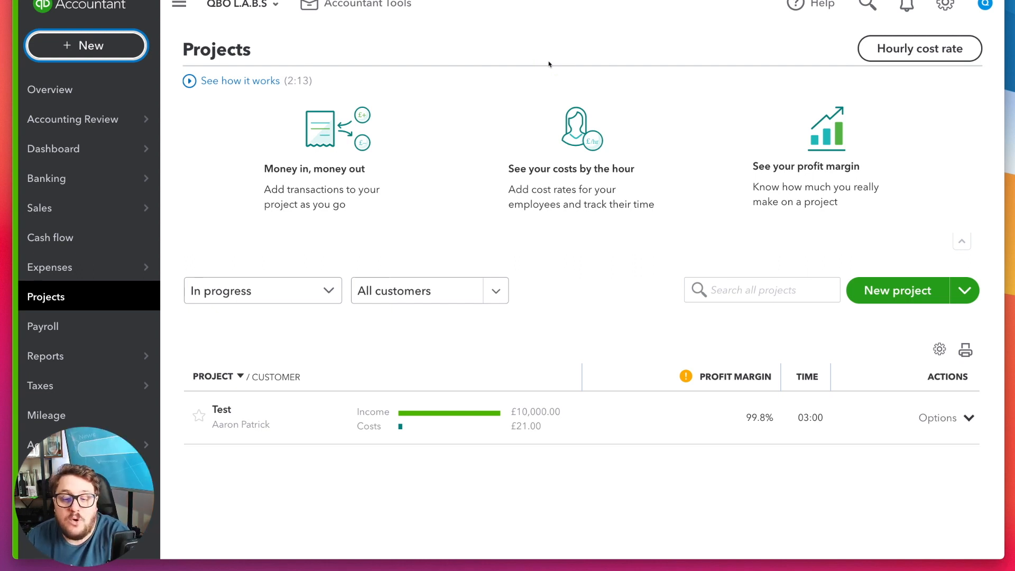
left_click(261, 292)
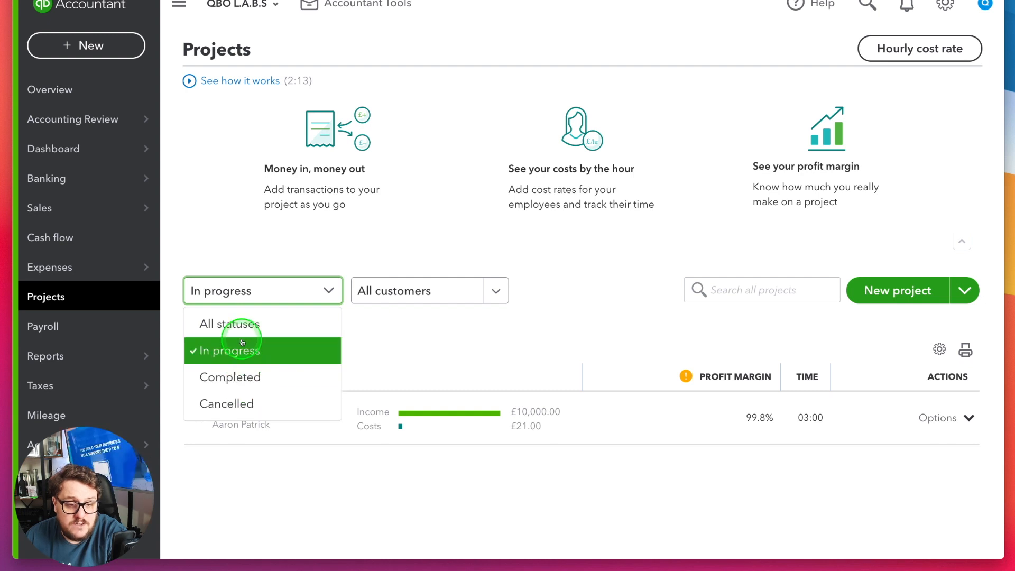
left_click(502, 261)
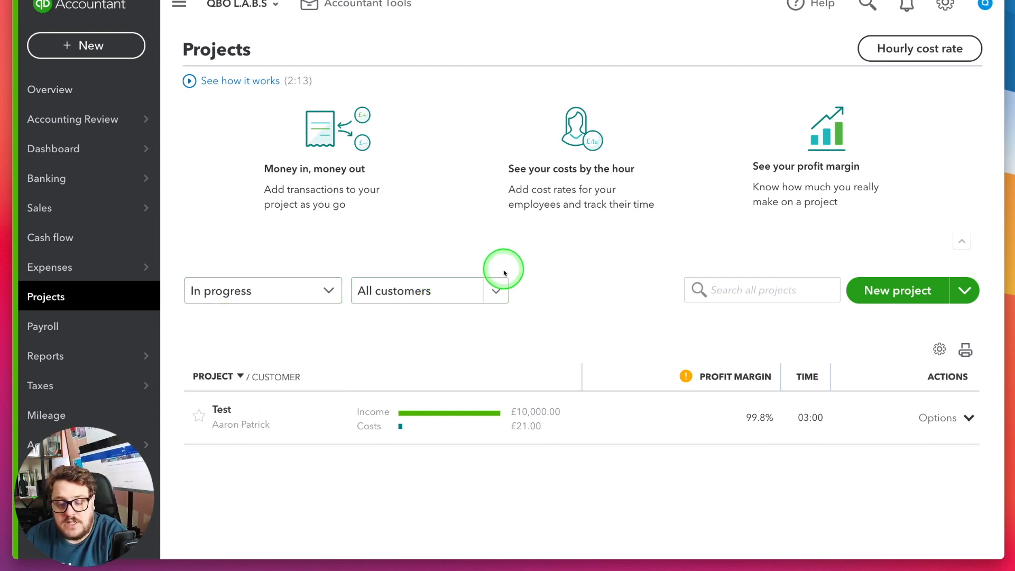
left_click(500, 291)
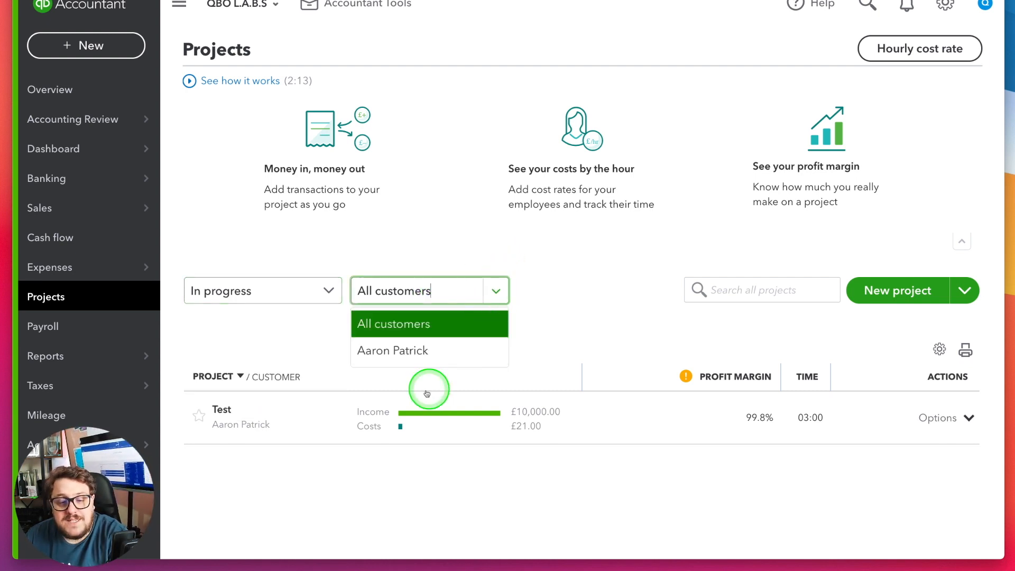
left_click(578, 256)
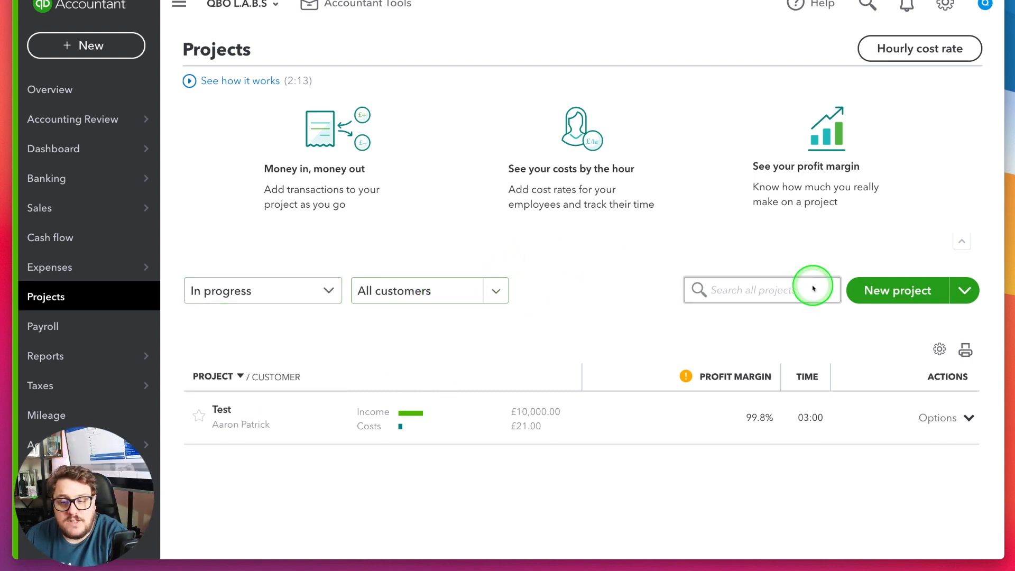
Create a project named New IT Server, assign it to an existing customer, and save it without notes
left_click(893, 297)
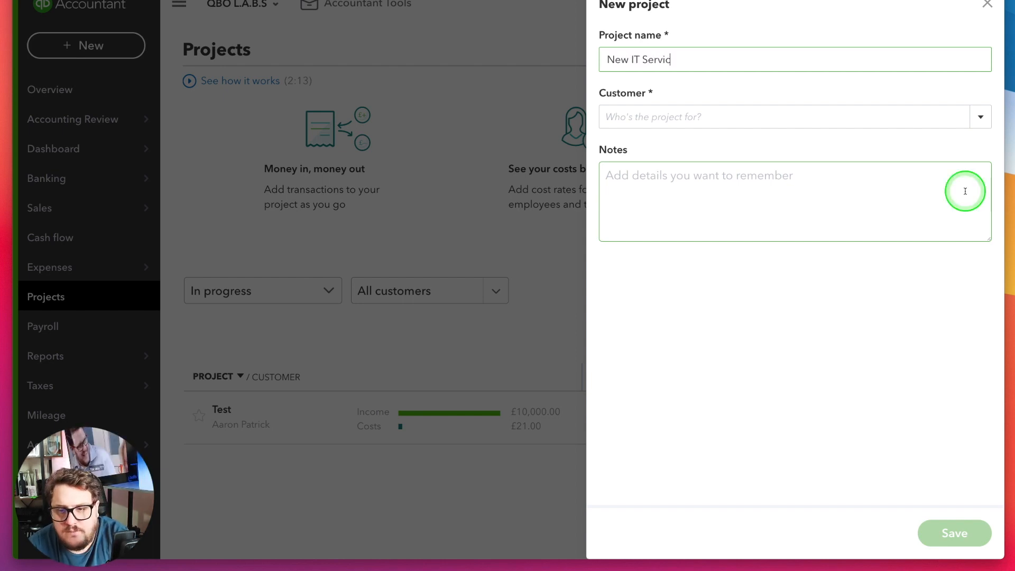
key("Tab")
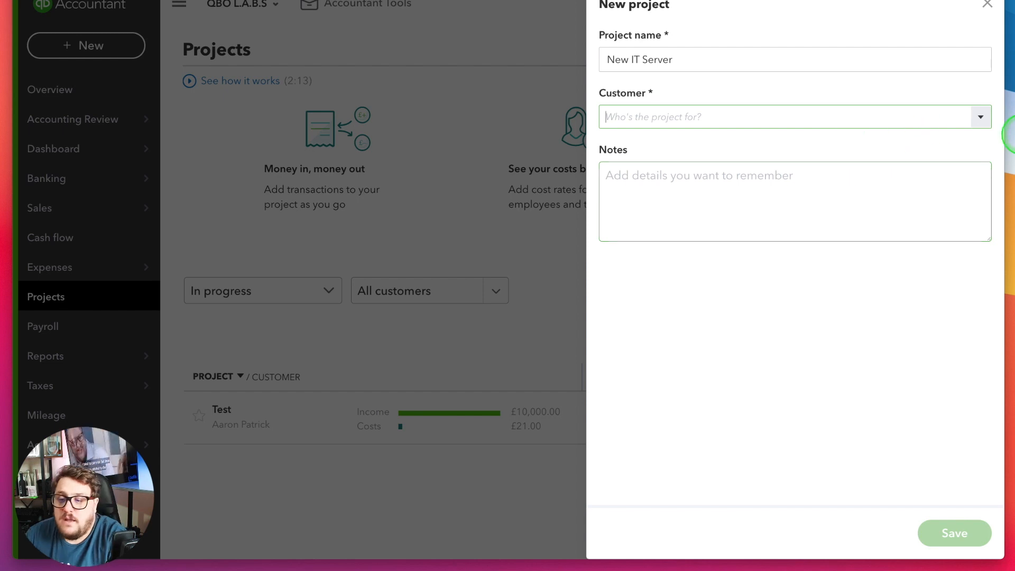
left_click(980, 118)
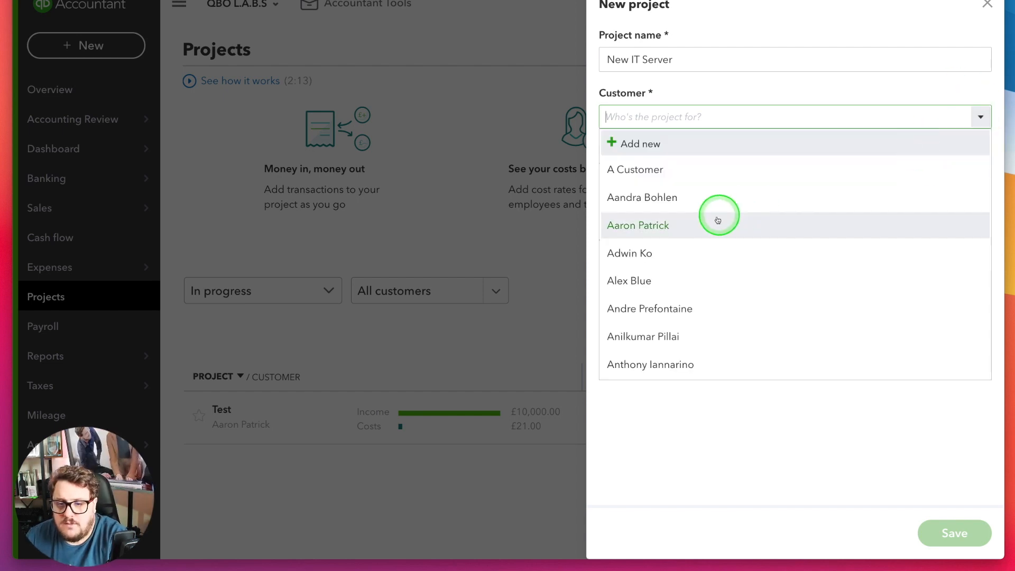
left_click(691, 254)
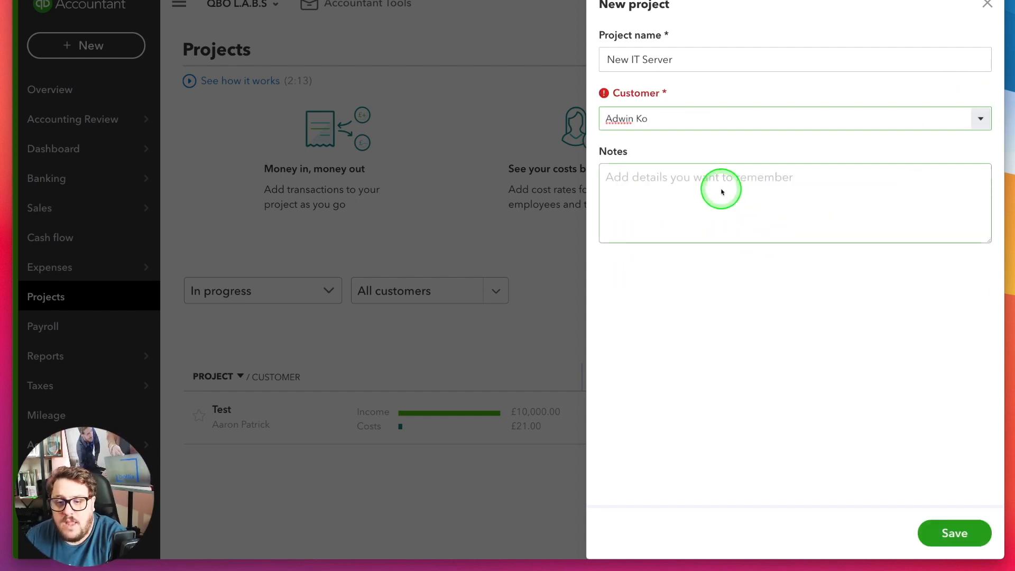
left_click(722, 189)
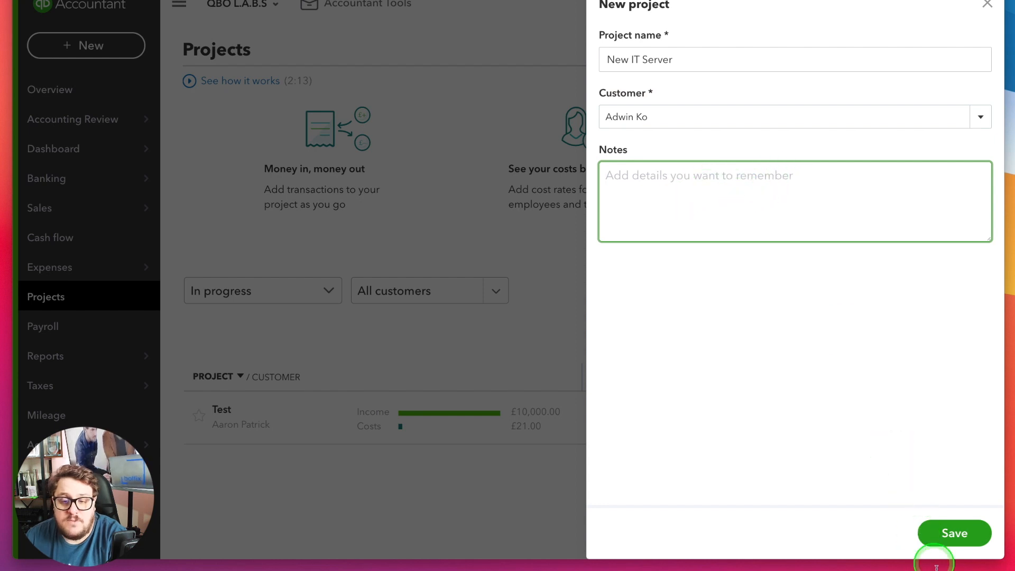
left_click(955, 535)
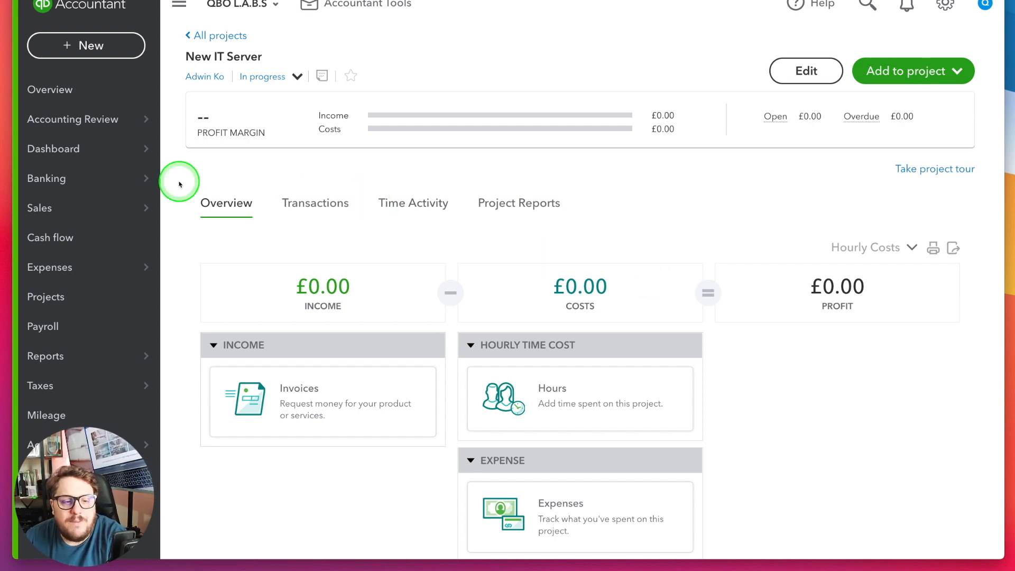
Open the project customer's record to view their projects and transaction list, and look at the blank customer information form before closing it
mouse_move(148, 203)
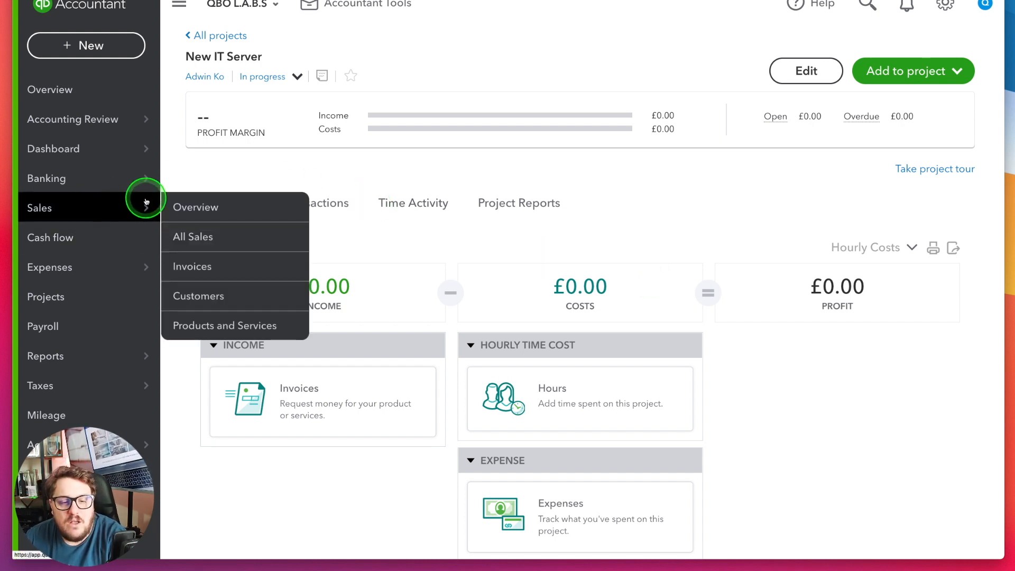
left_click(220, 292)
scroll(481, 353, "down", 1)
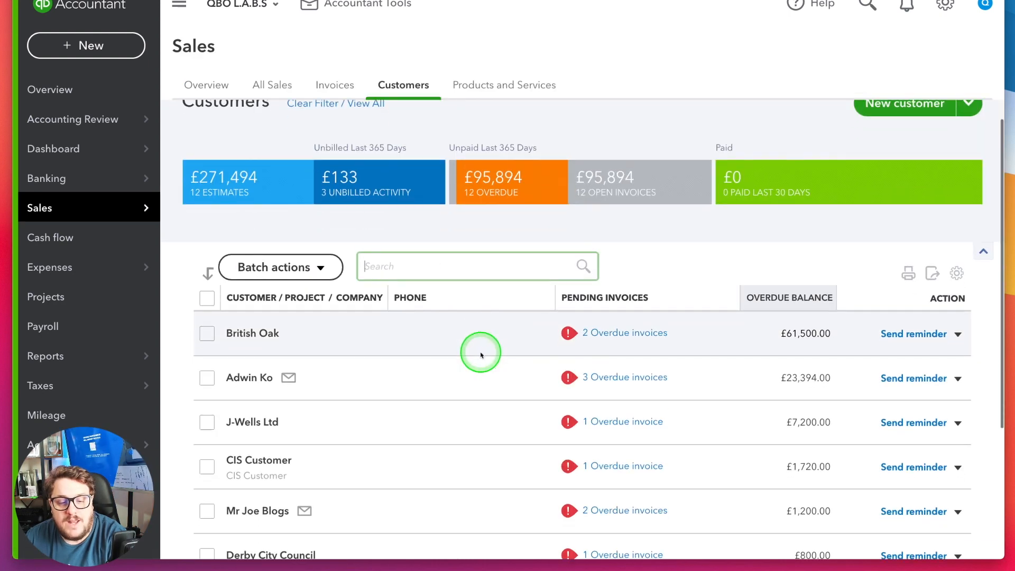
left_click(249, 376)
left_click(512, 272)
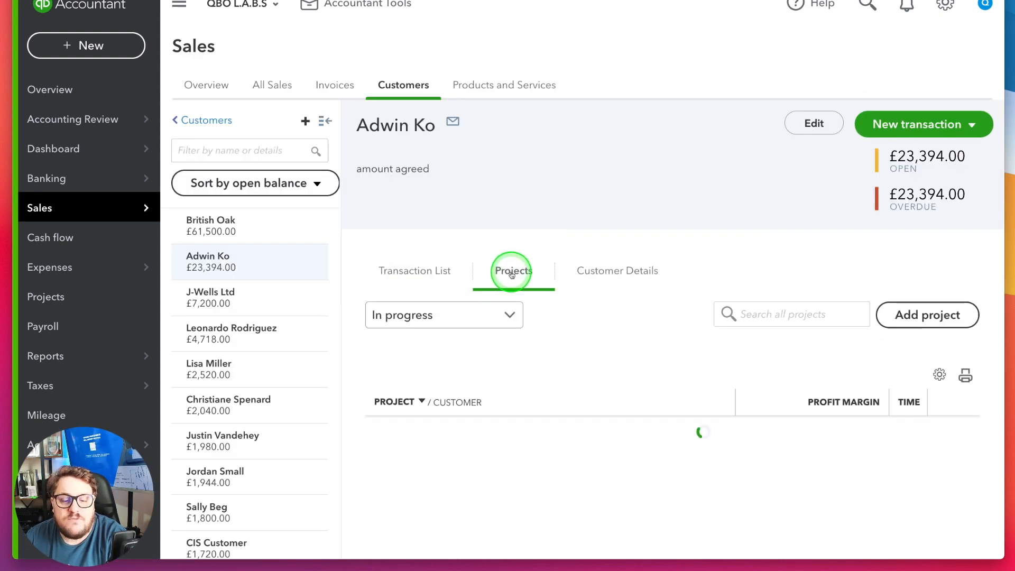
left_click(417, 284)
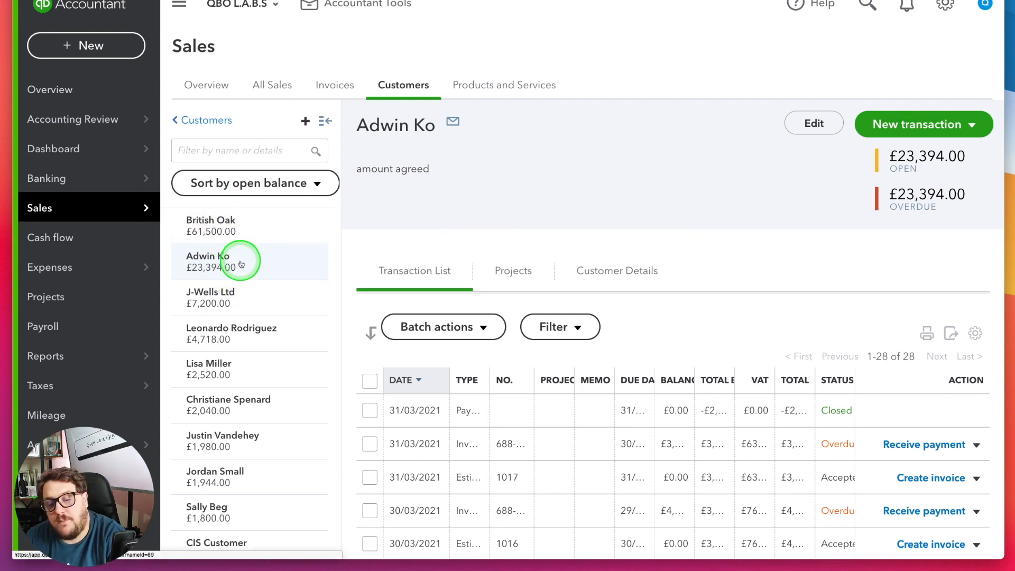
left_click(512, 270)
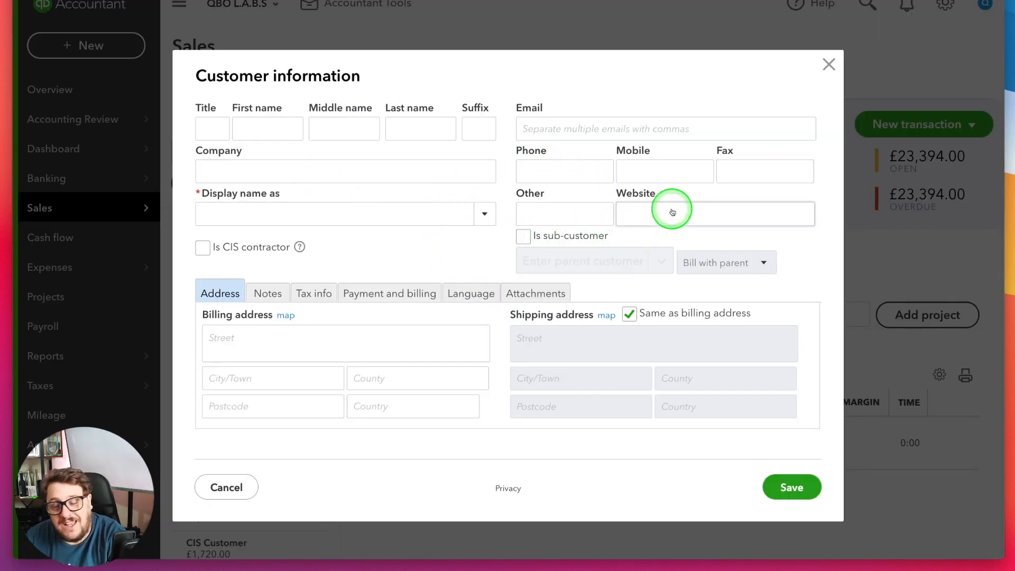
left_click(823, 65)
Return to the projects list and open the New IT Server project's overview
left_click(118, 296)
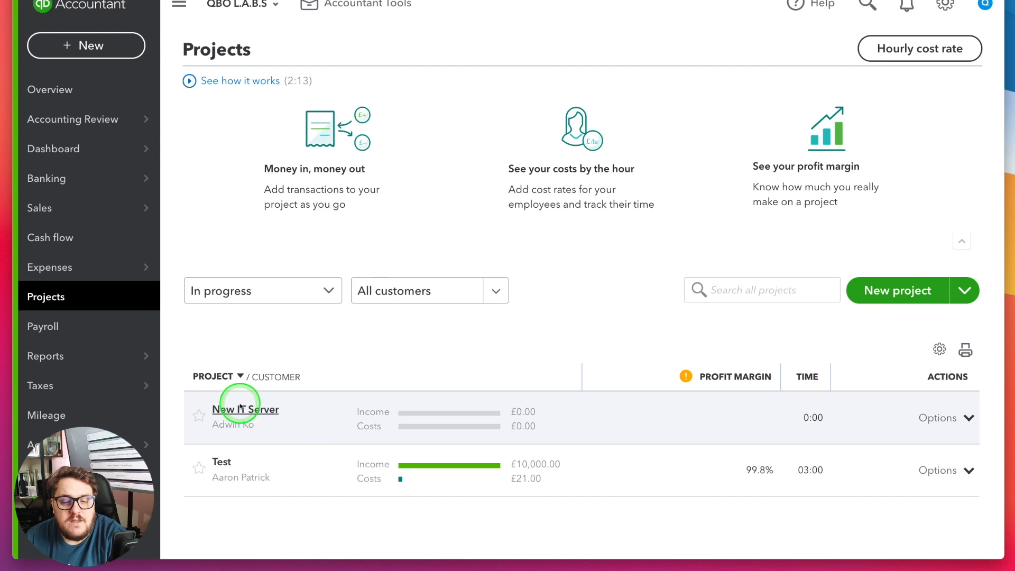
left_click(243, 416)
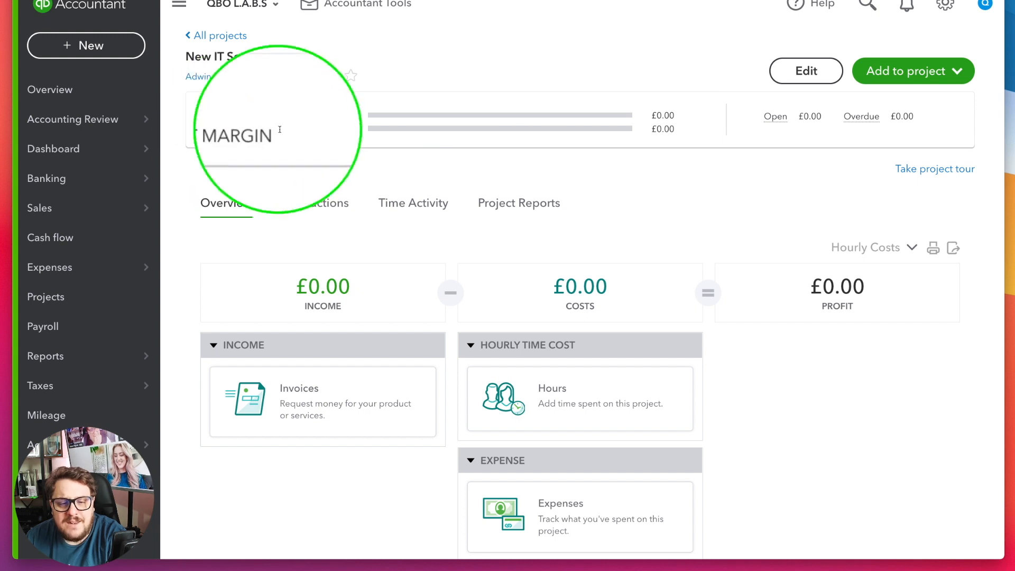
left_click(856, 121)
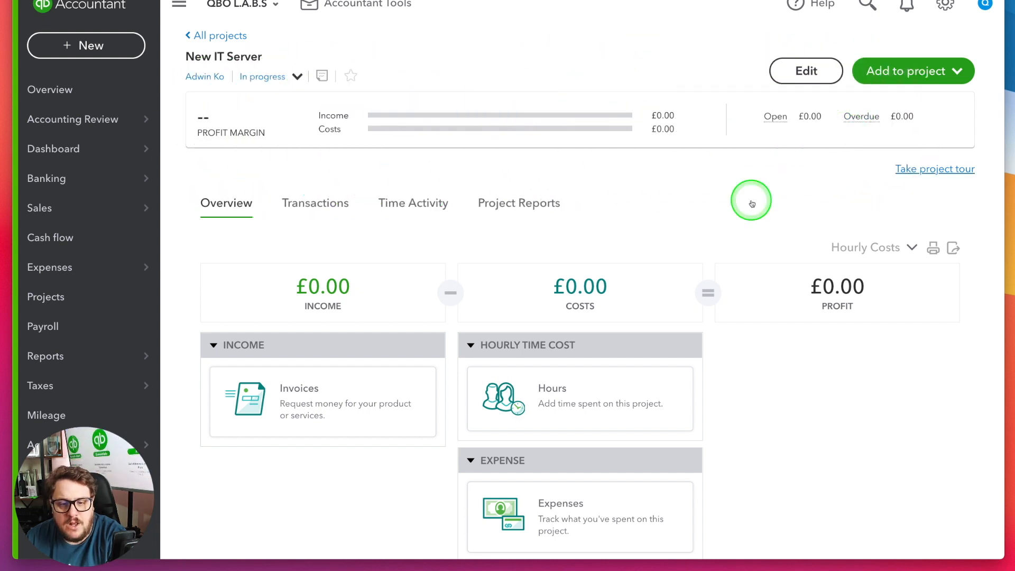
scroll(431, 404, "down", 2)
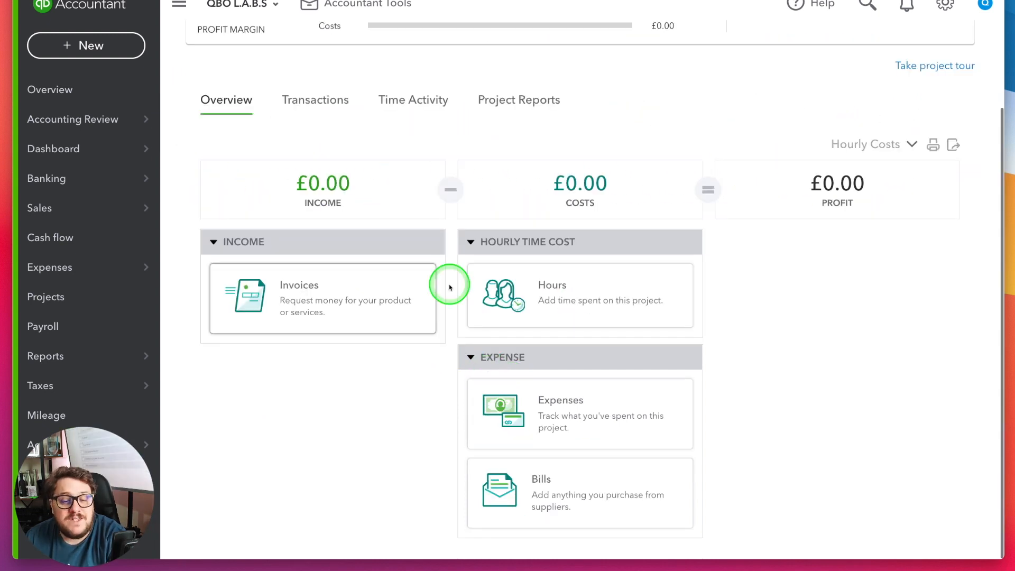
Start an invoice from the New IT Server project with Hours as the first line's product or service
left_click(253, 299)
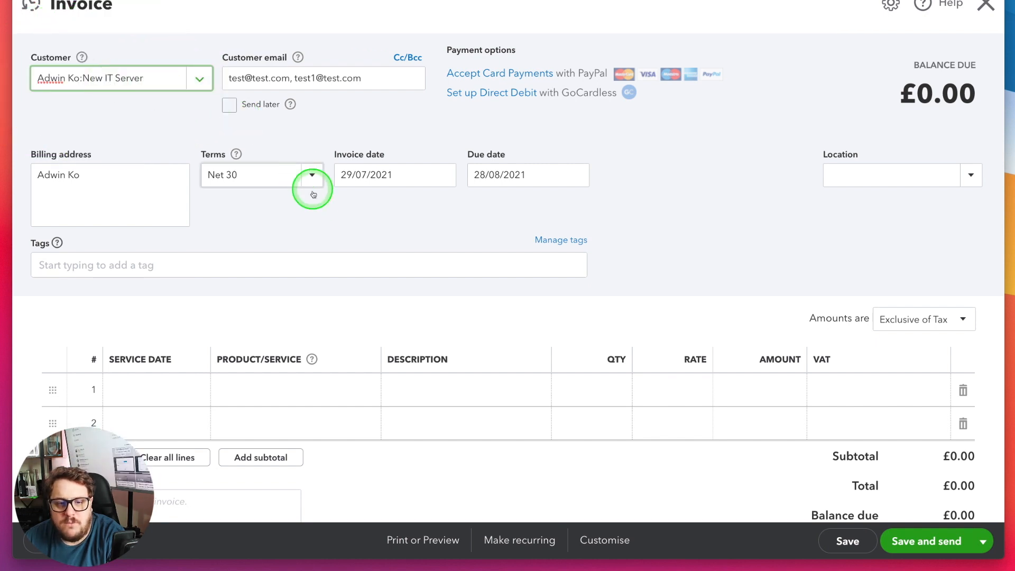
left_click(195, 391)
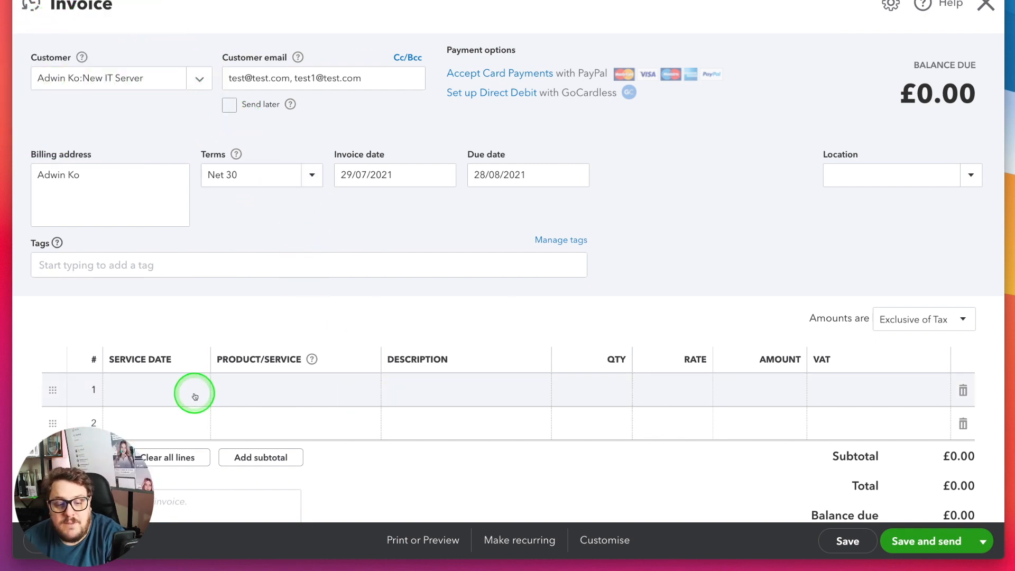
left_click(361, 392)
scroll(335, 297, "down", 6)
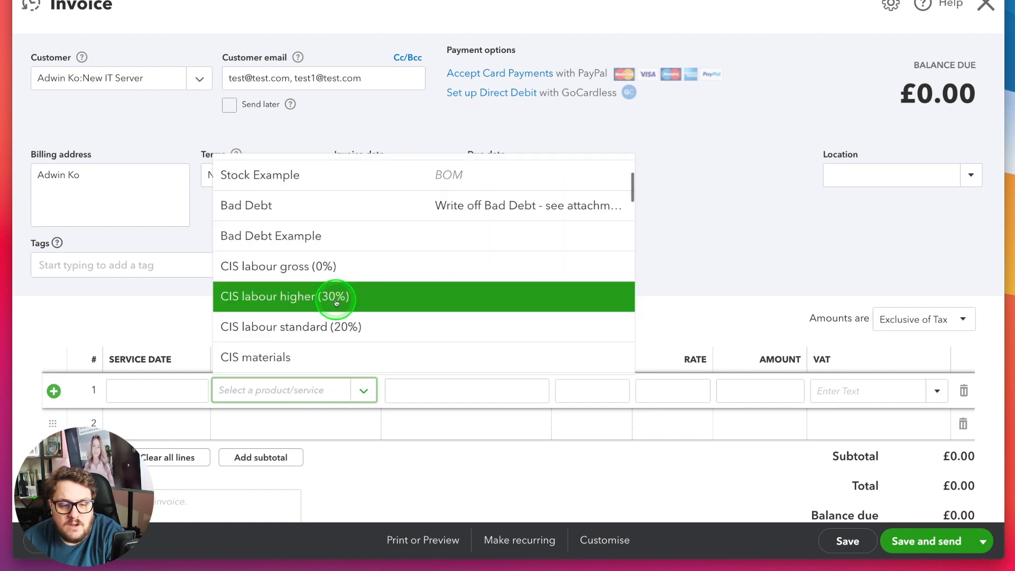
left_click(301, 321)
Set the Hours line to a quantity of 25 at a rate of 50, and save and send the invoice
left_click(557, 390)
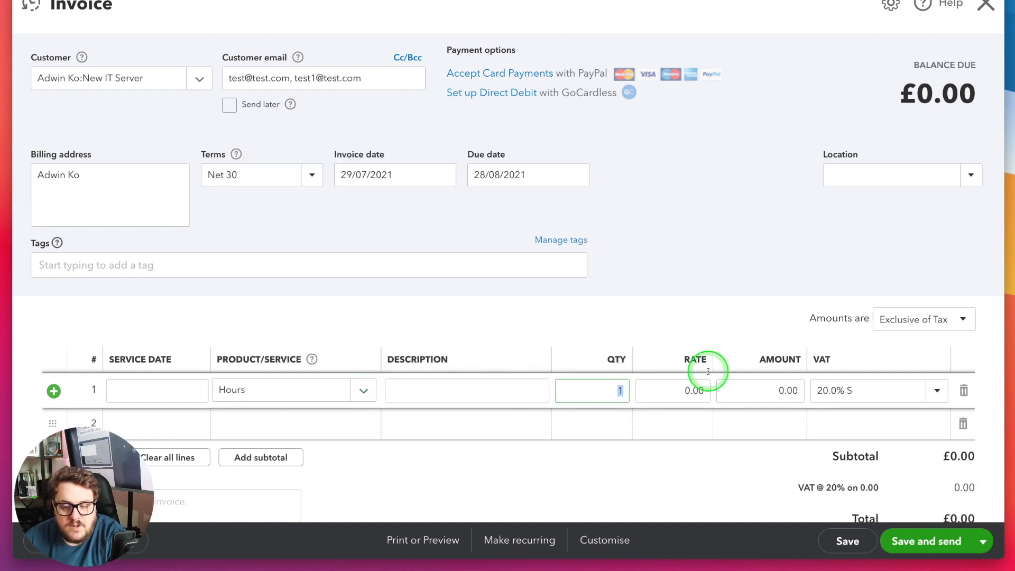
type("25")
key("Tab")
type("50")
key("Tab")
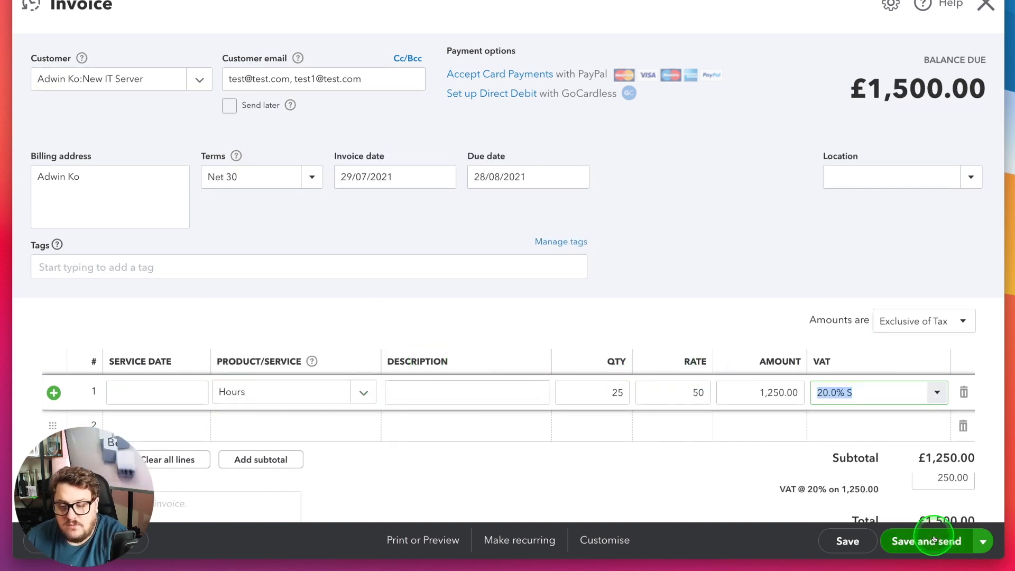
left_click(934, 540)
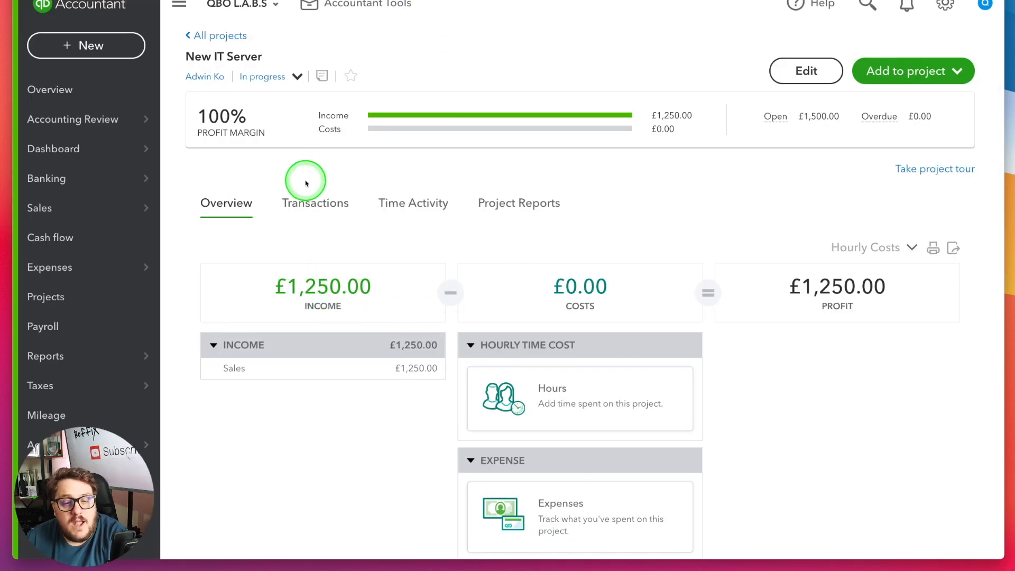
Add an estimate to the project for Materials described as Server, quantity 2 at a rate of 1,250, then save and close it
left_click(922, 70)
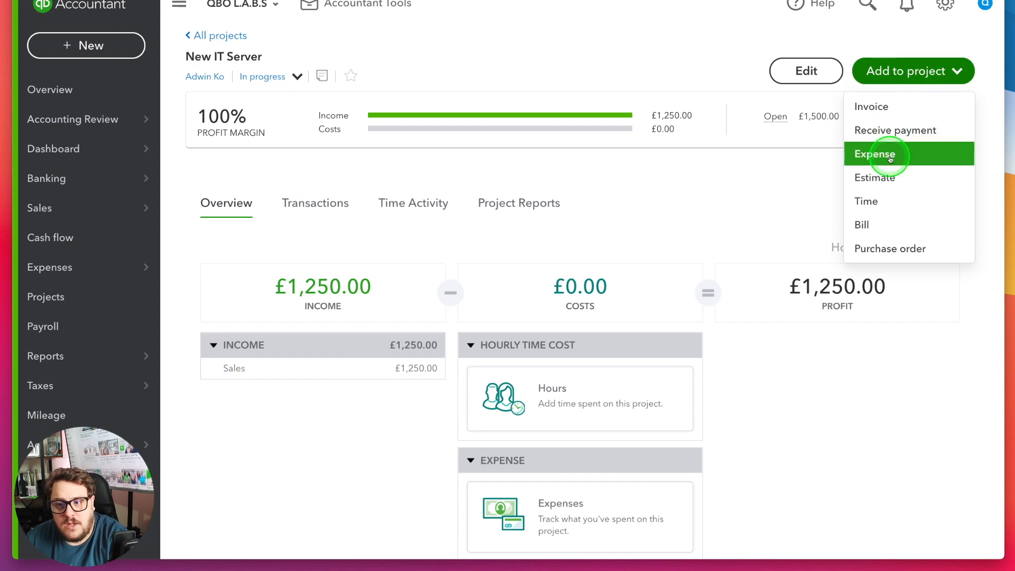
left_click(892, 176)
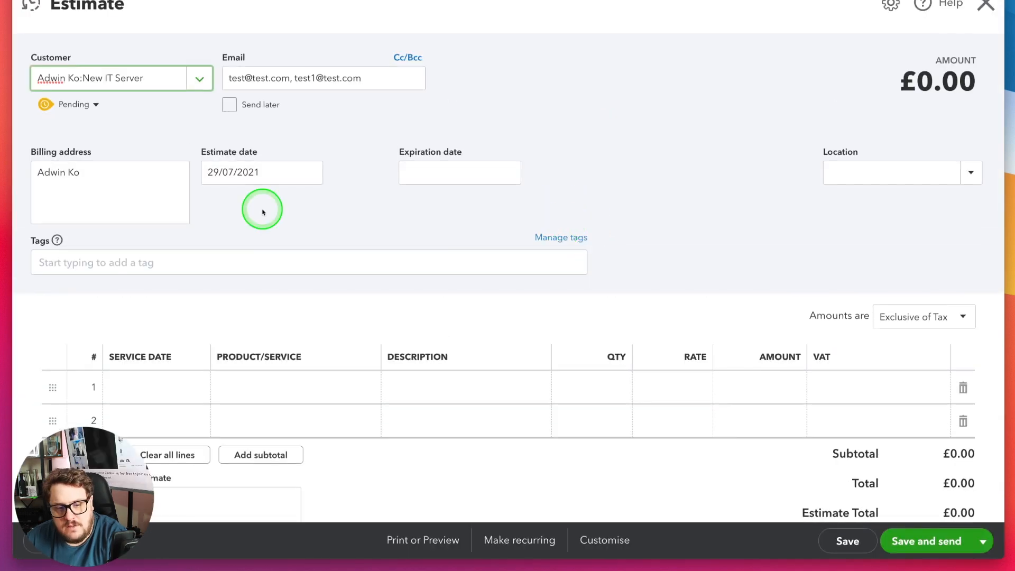
left_click(278, 388)
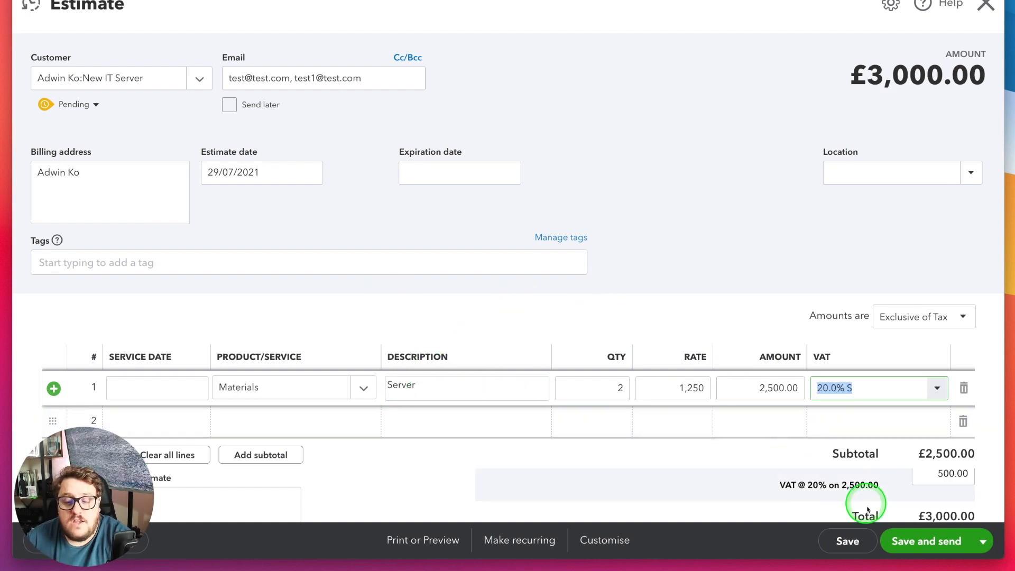
left_click(847, 541)
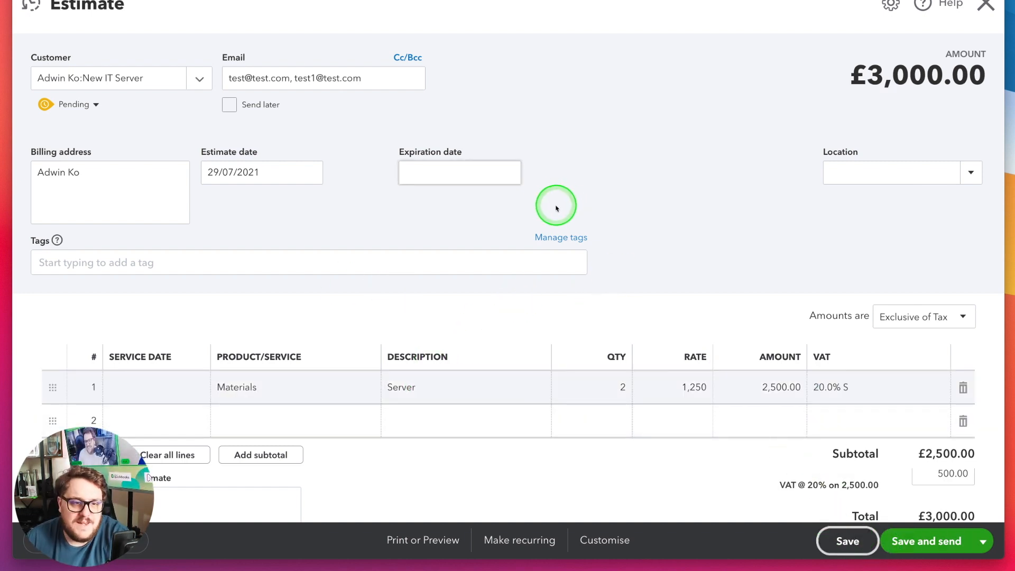
left_click(979, 13)
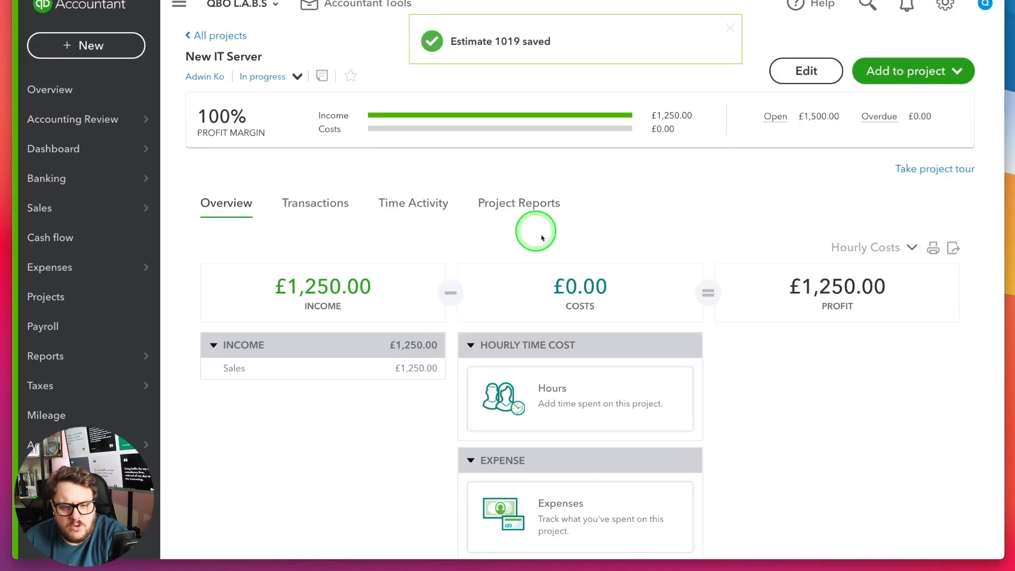
Review the project's transactions and its open and overdue amounts, then return to the project overview
left_click(325, 213)
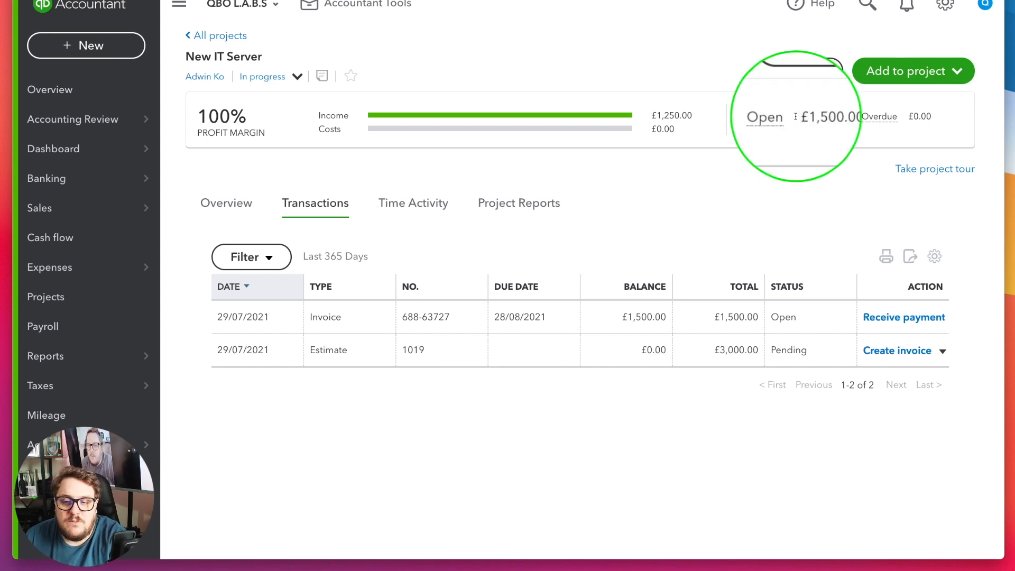
left_click(917, 120)
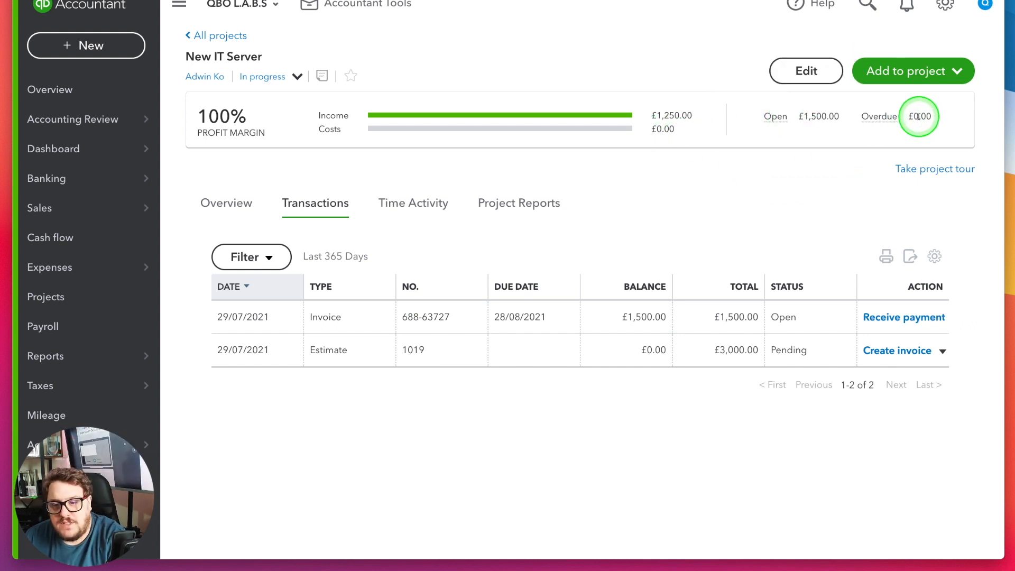
left_click(308, 317)
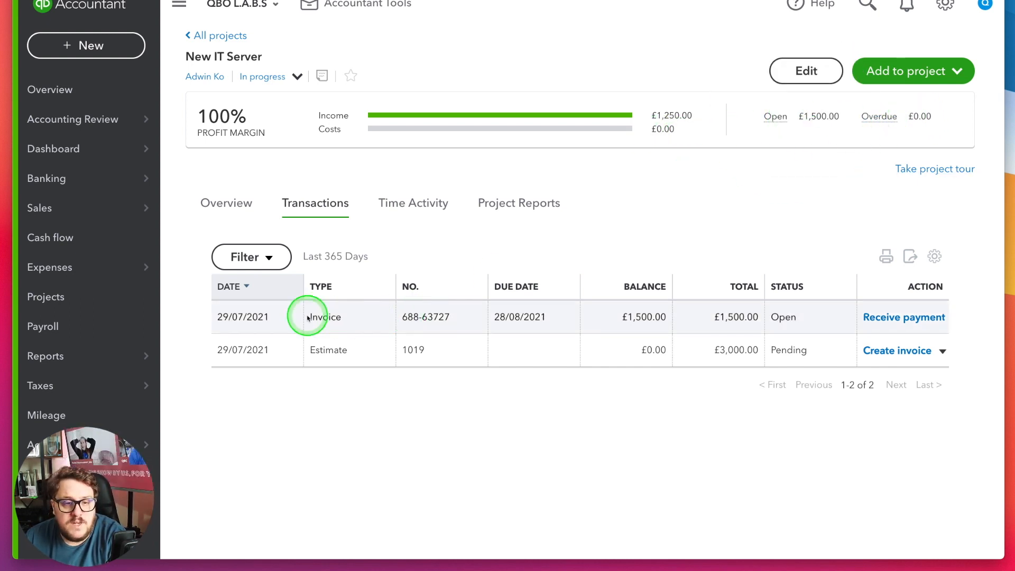
left_click(227, 207)
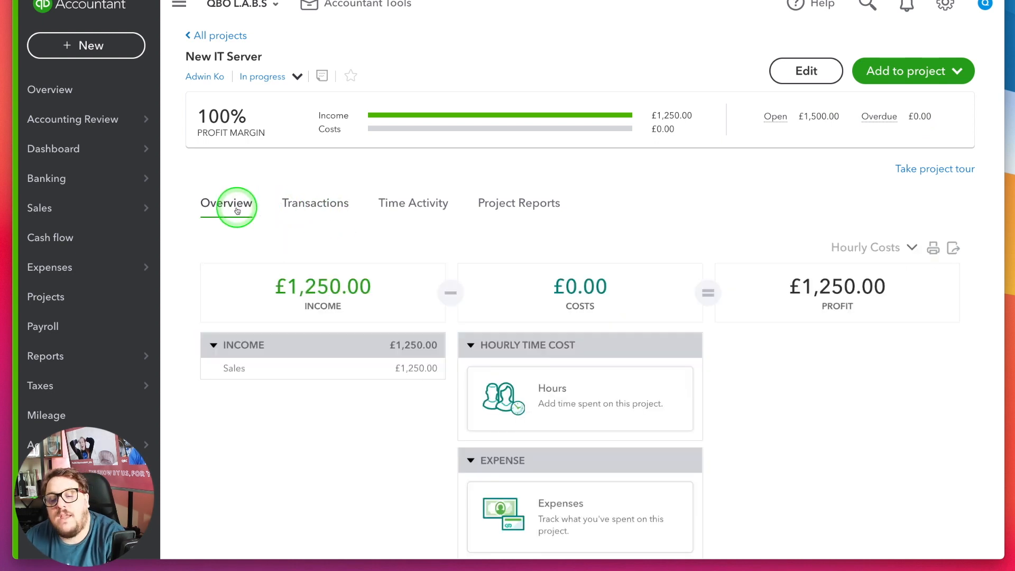
Start a non-billable time activity for the project, using start and end times with a start time of 10:00
scroll(742, 301, "down", 1)
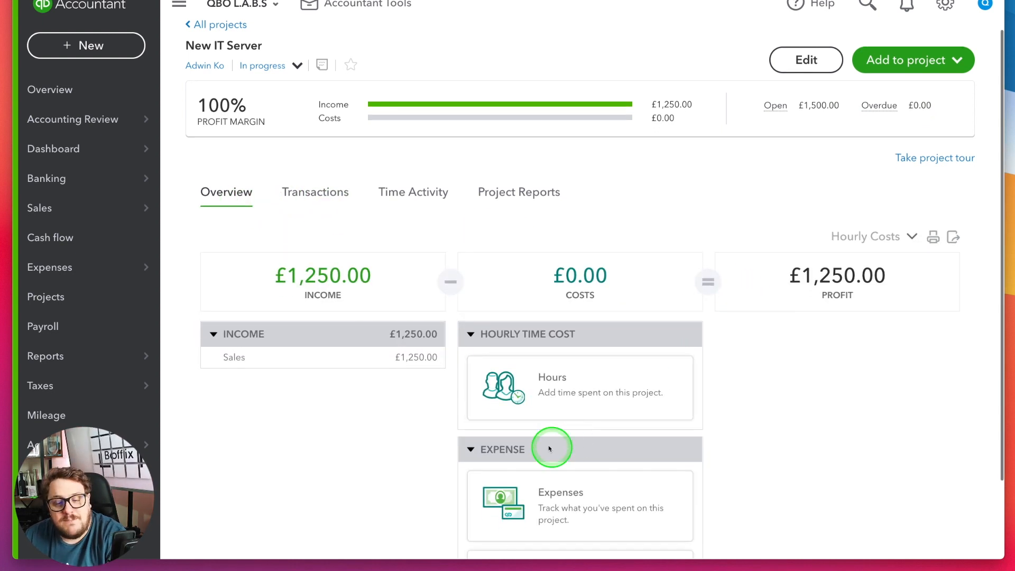
left_click(542, 407)
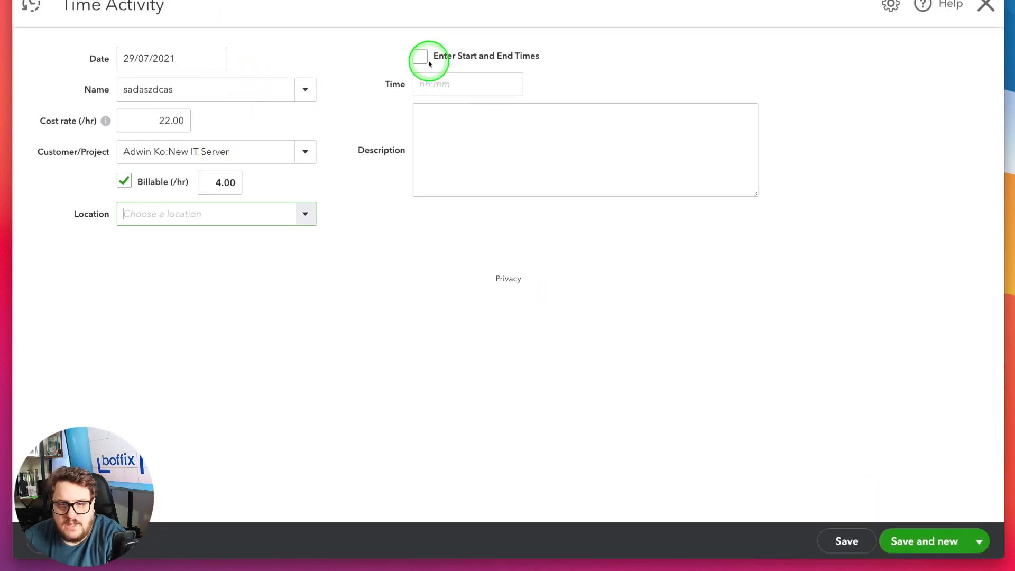
left_click(421, 56)
left_click(460, 83)
left_click(486, 85)
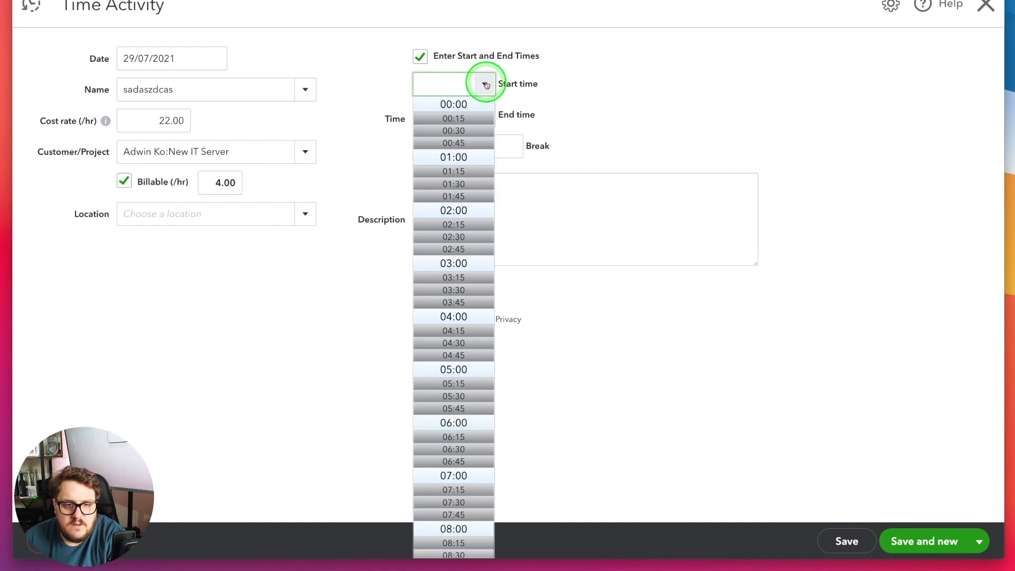
left_click(486, 85)
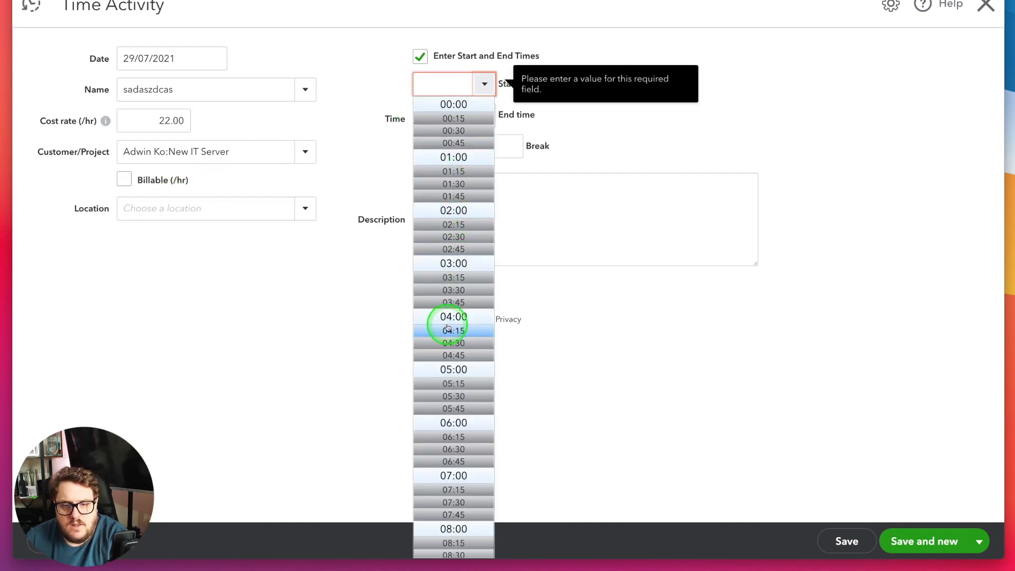
scroll(461, 370, "down", 15)
scroll(464, 206, "up", 4)
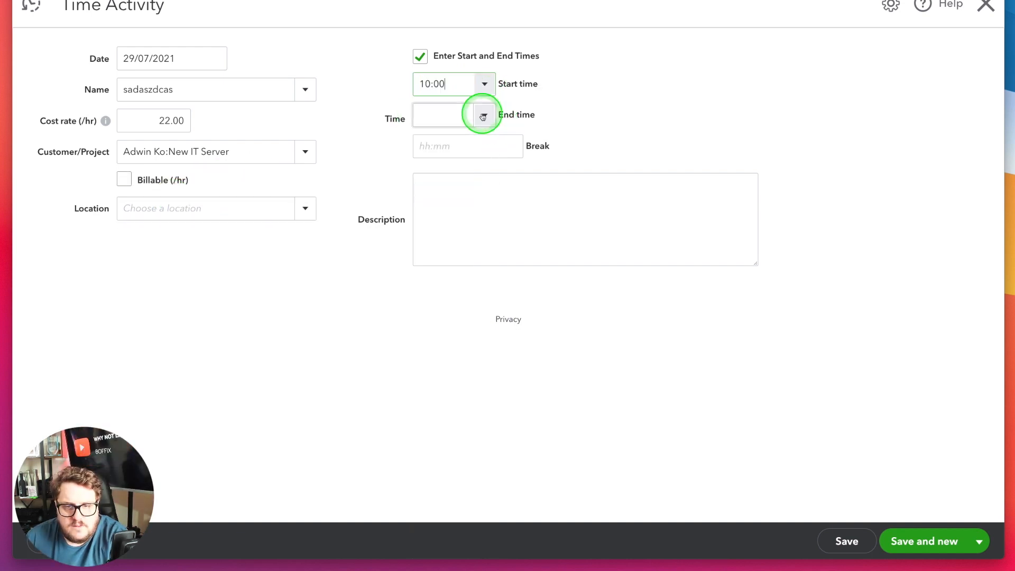
Set the time activity's end time to 15:00 with a 1:00 break, and save and close it
left_click(483, 117)
scroll(478, 414, "down", 2)
left_click(456, 291)
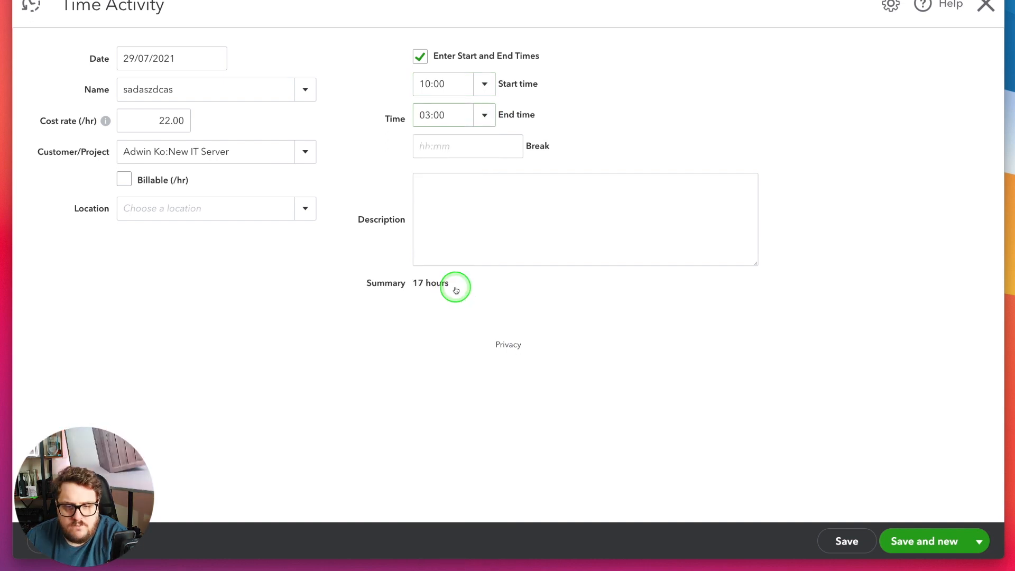
left_click(460, 148)
key("shift+Tab")
type("15:00")
left_click(441, 150)
type("1:00")
key("Tab")
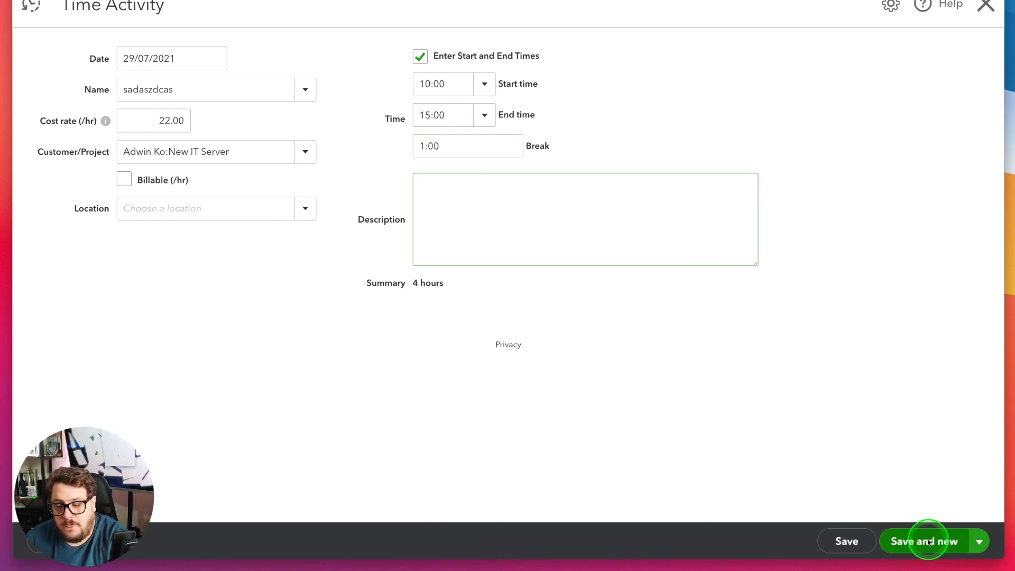
left_click(979, 541)
left_click(920, 514)
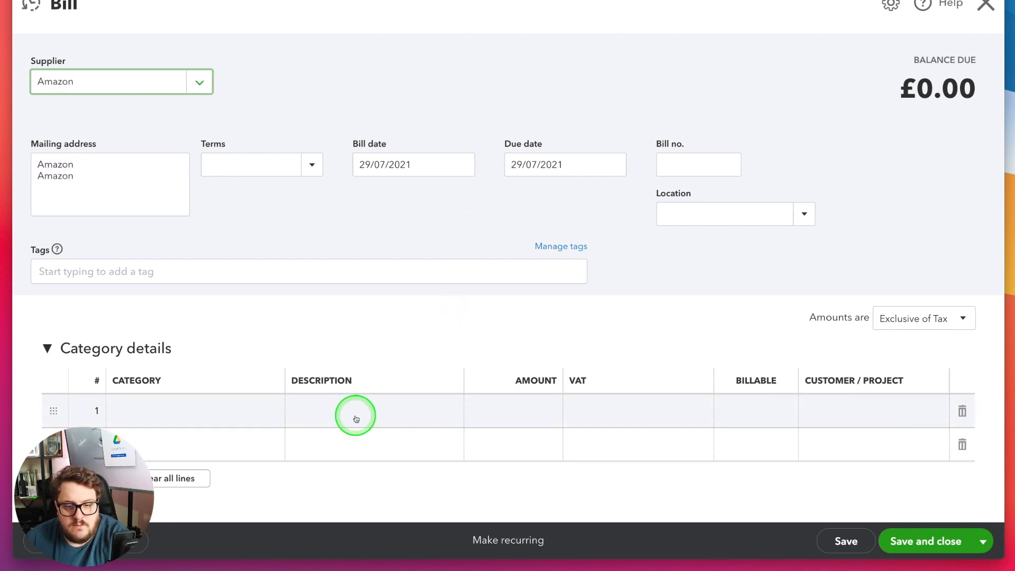
Enter Computer running costs of 2,000 on the first line of the Amazon bill, and save and close the bill
left_click(356, 416)
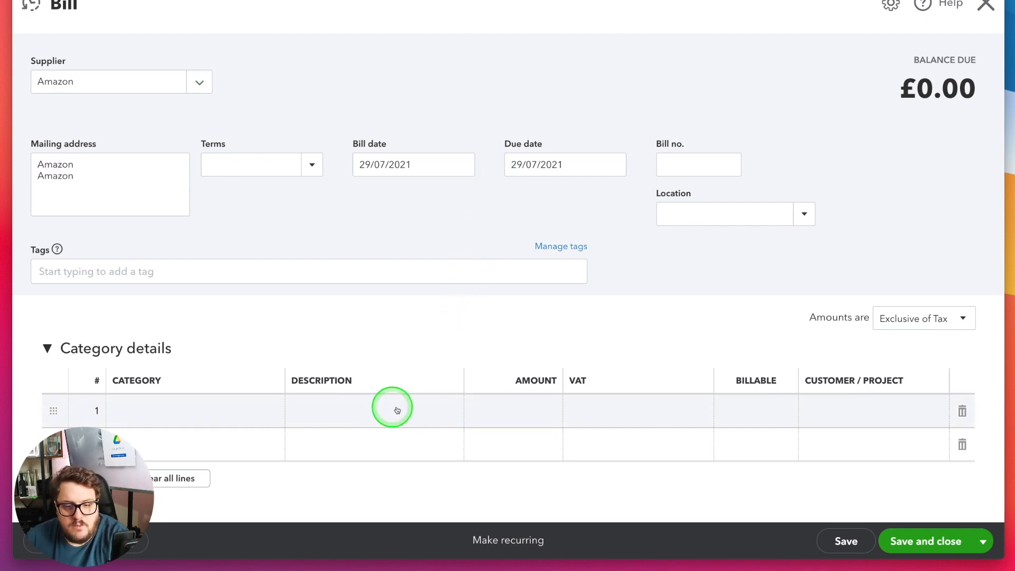
left_click(260, 418)
left_click(379, 407)
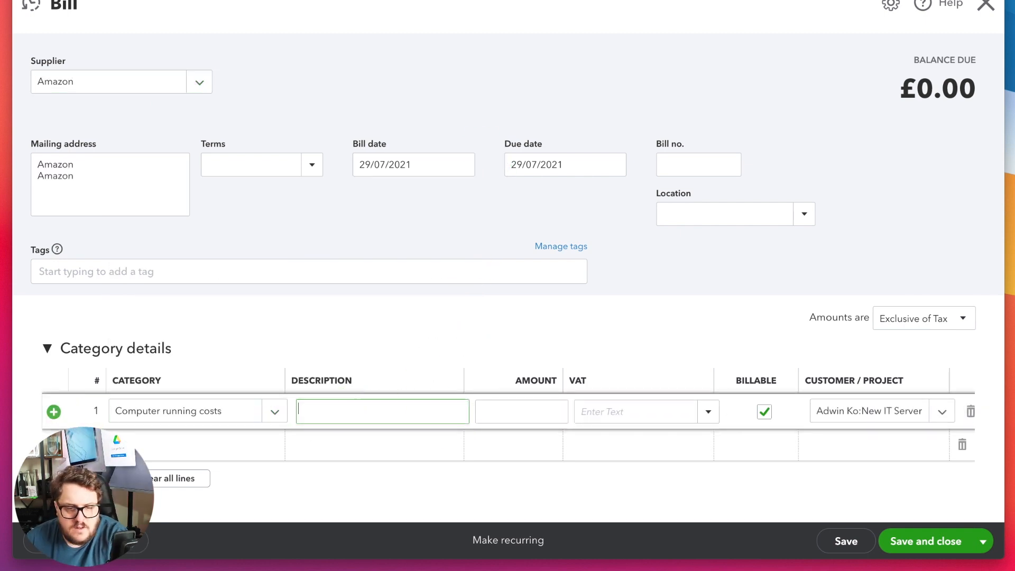
key("Tab")
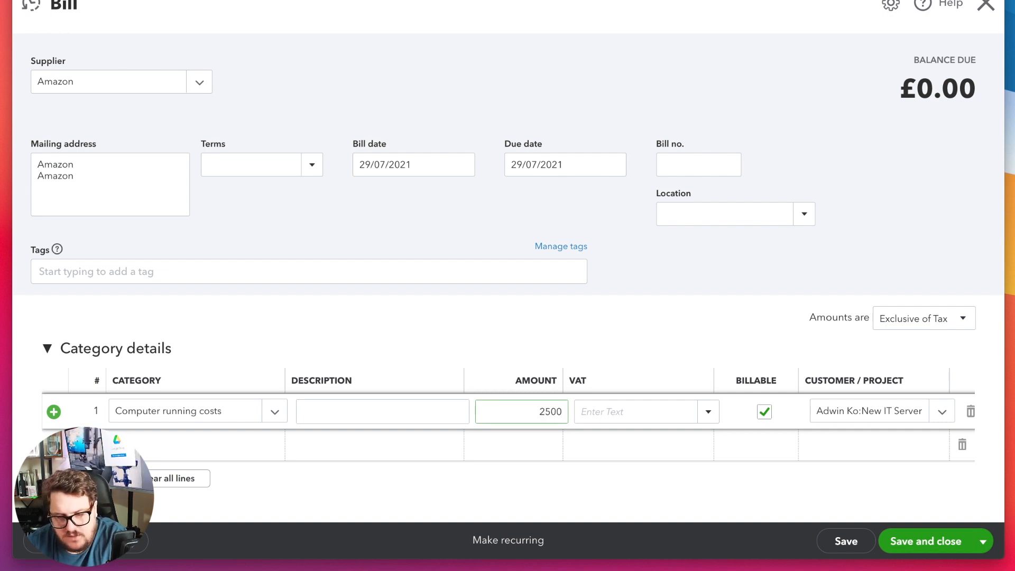
key("shift+Tab")
key("Tab")
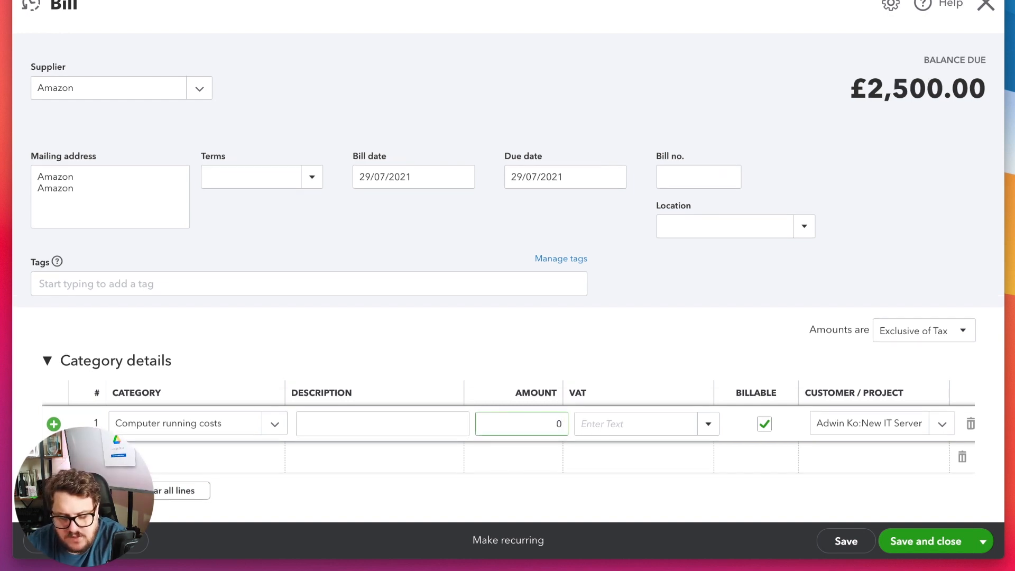
type("2,")
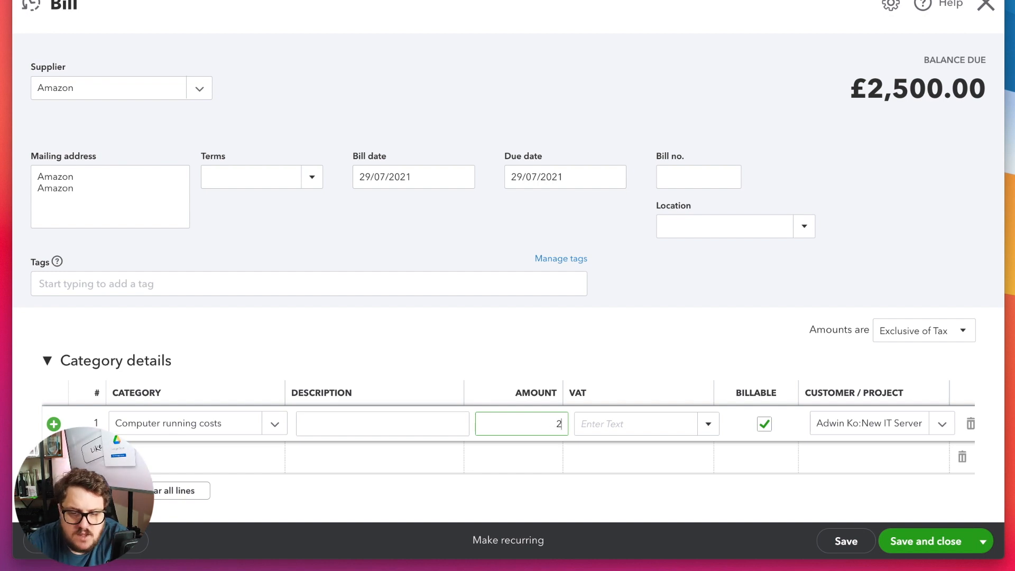
type("000")
left_click(949, 548)
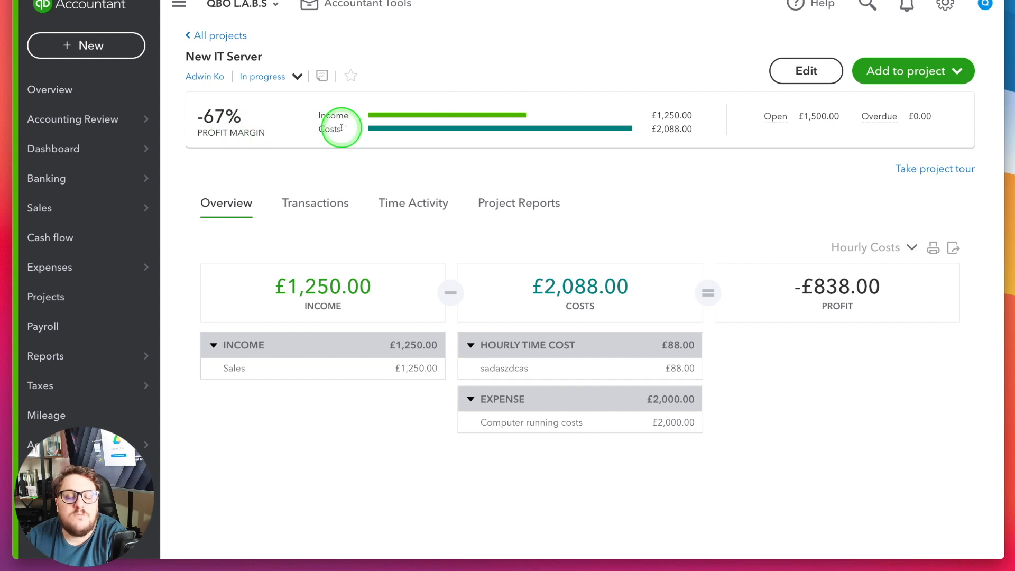
Create an invoice from the project's pending estimate and check the project's transaction list
left_click(298, 209)
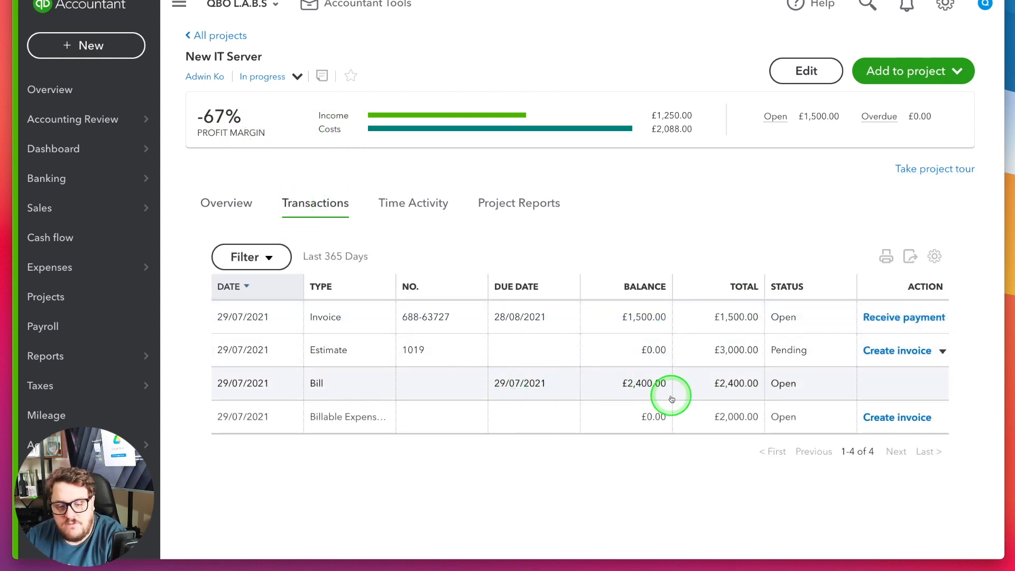
left_click(889, 351)
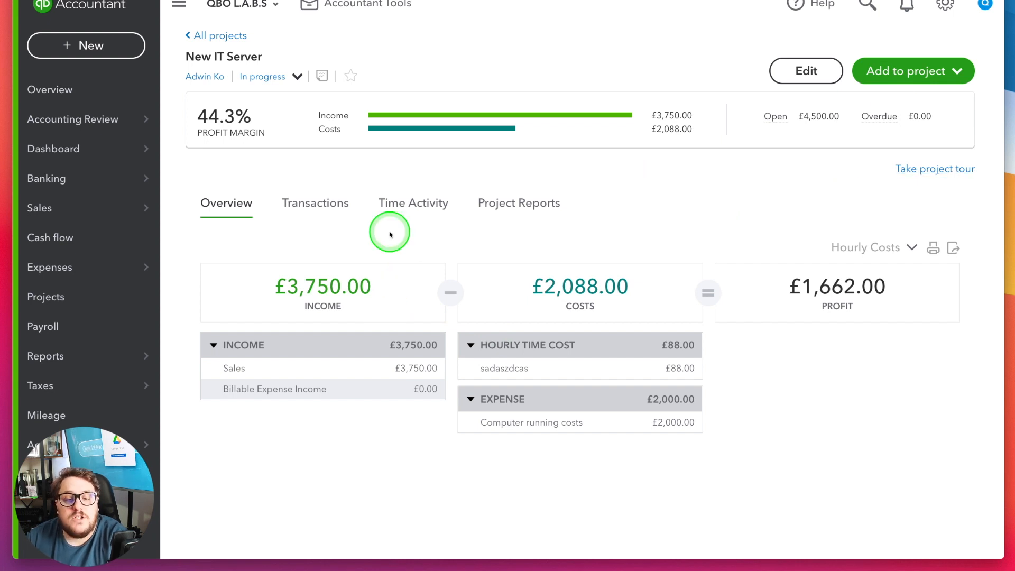
left_click(323, 205)
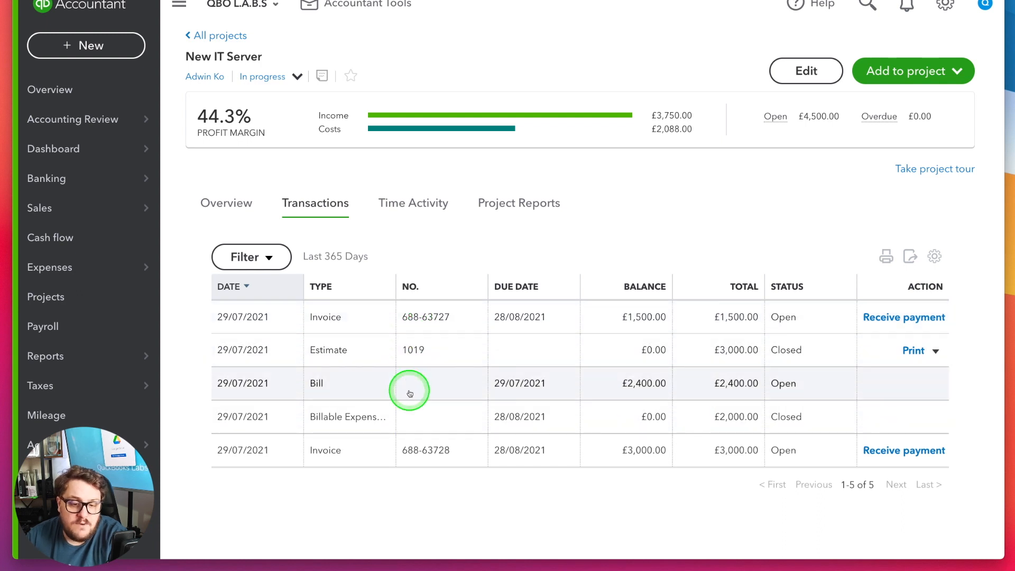
Review the project's time activity and open its profitability report without time costs
left_click(428, 193)
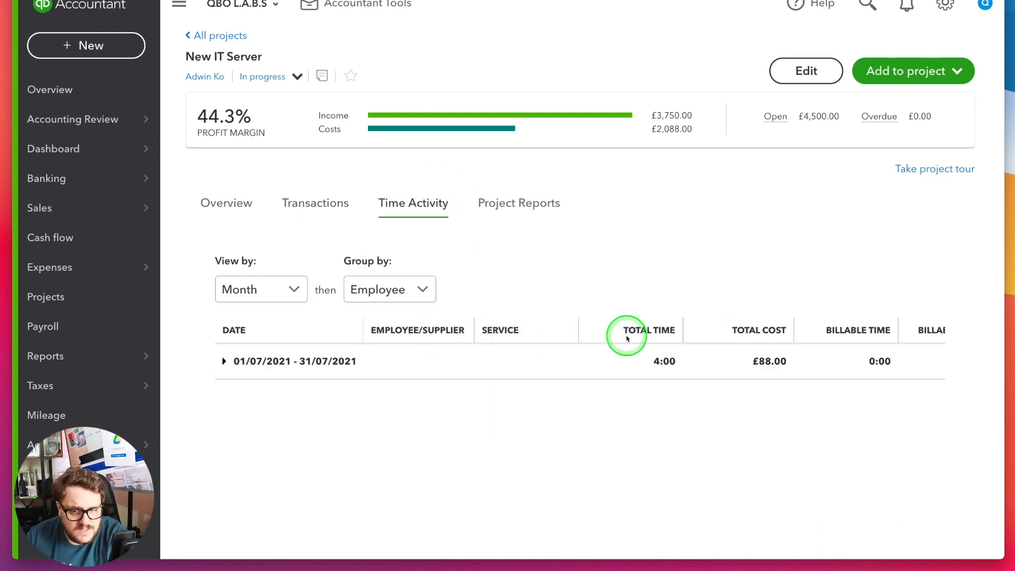
left_click(526, 204)
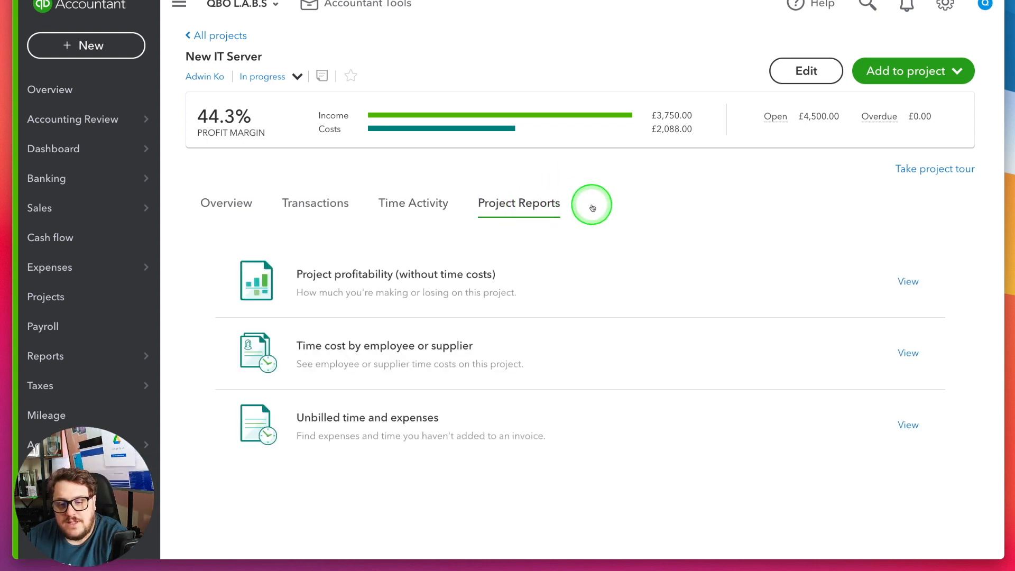
left_click(326, 279)
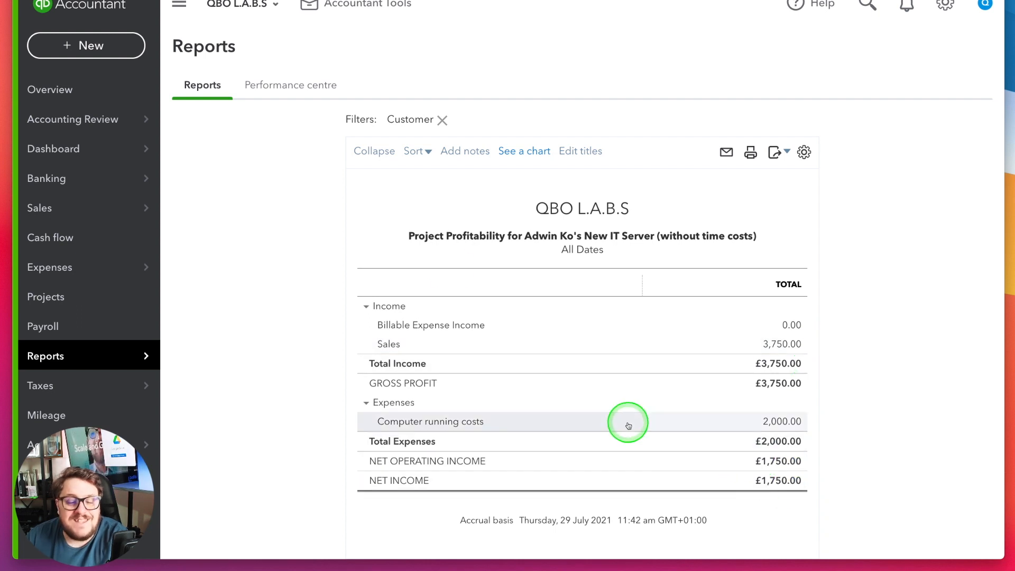
Examine the time cost by employee or supplier report, and return to the New IT Server project's overview
left_click(672, 252)
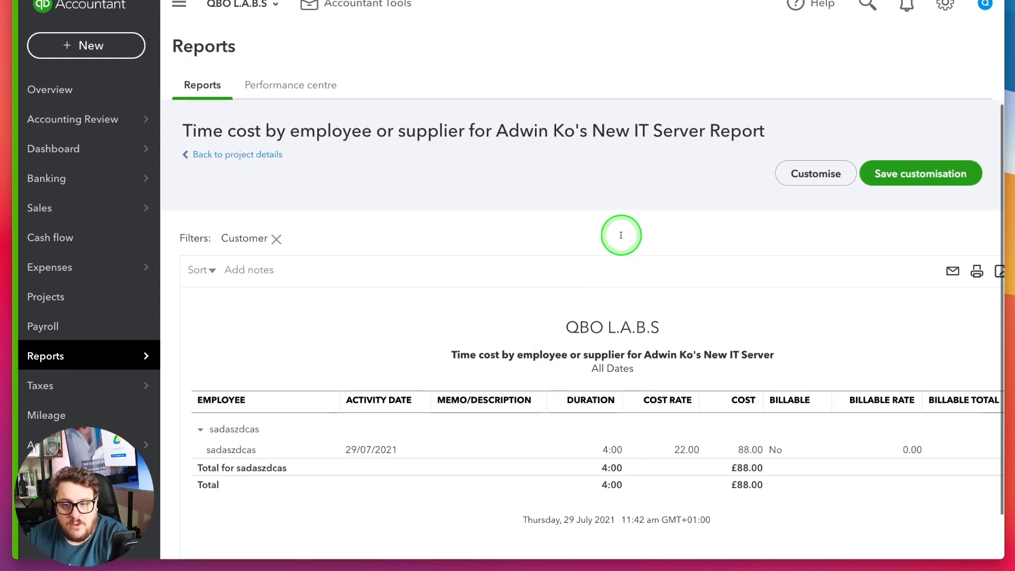
scroll(658, 243, "down", 1)
scroll(658, 241, "up", 1)
scroll(657, 244, "right", 2)
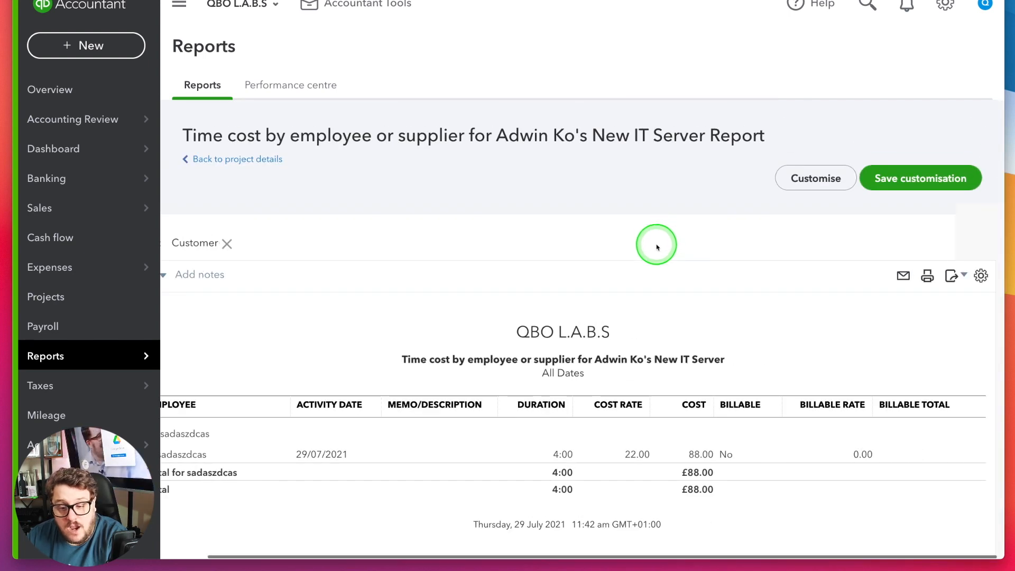
scroll(656, 246, "left", 2)
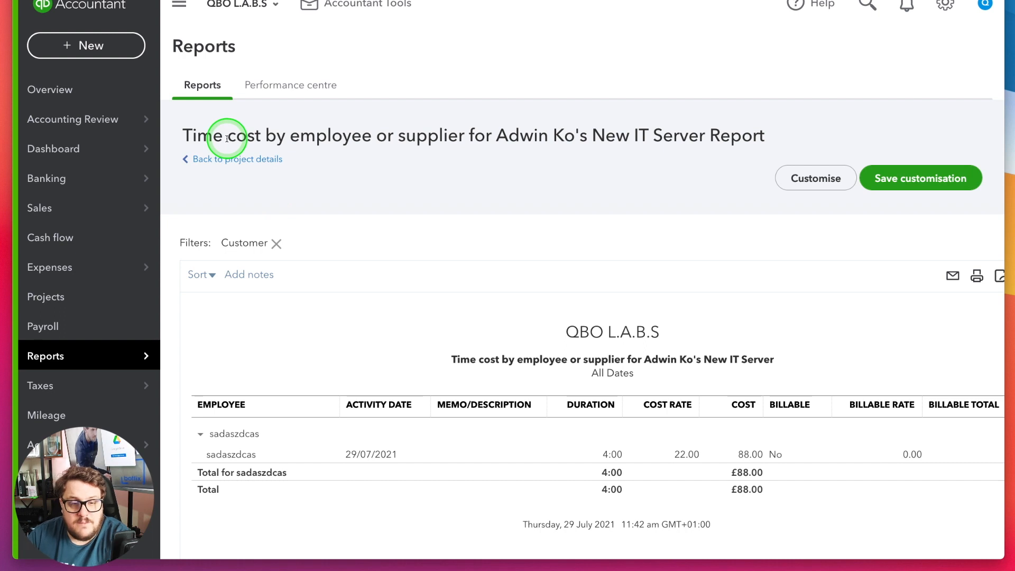
left_click(240, 165)
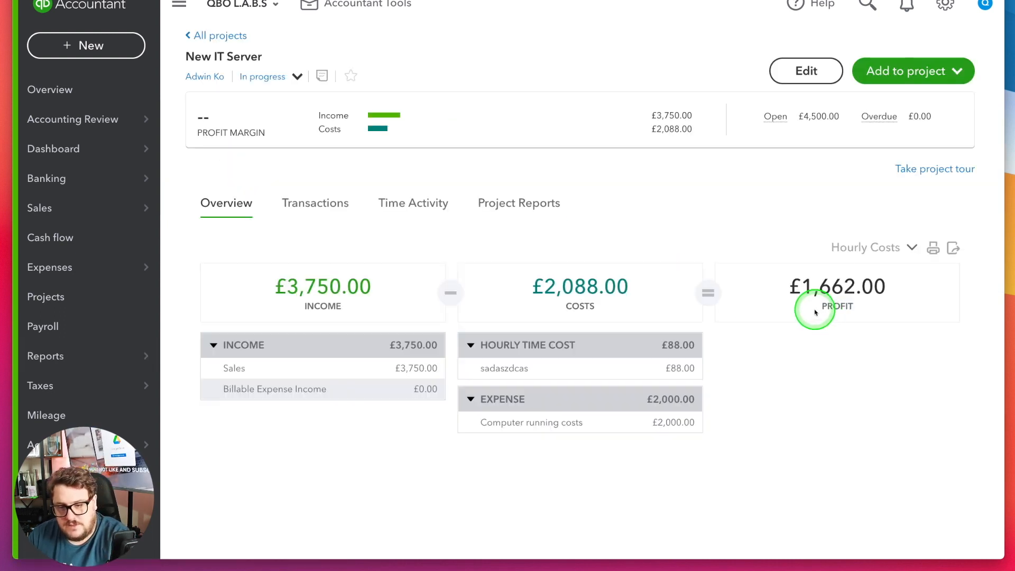
left_click(506, 204)
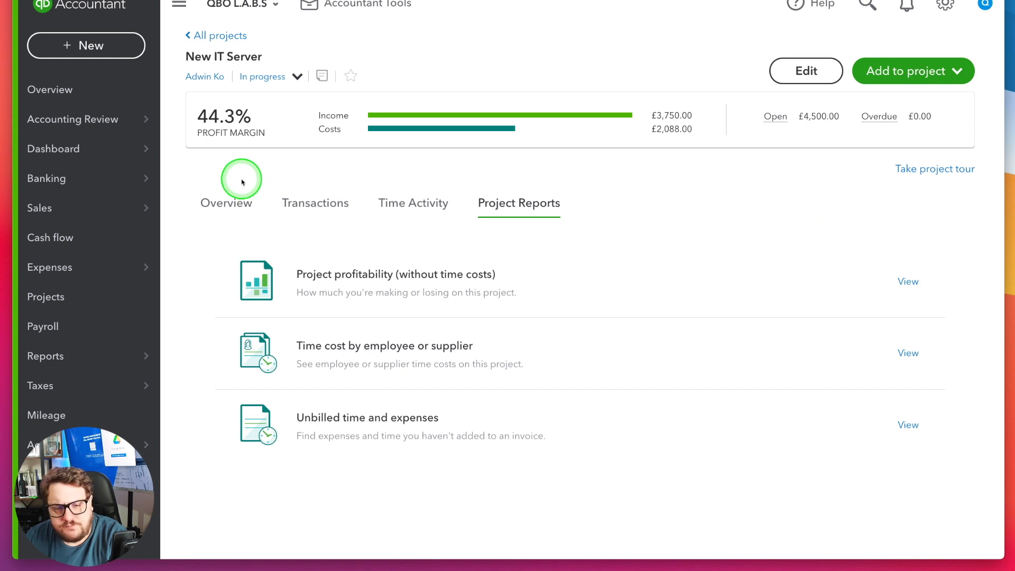
left_click(229, 202)
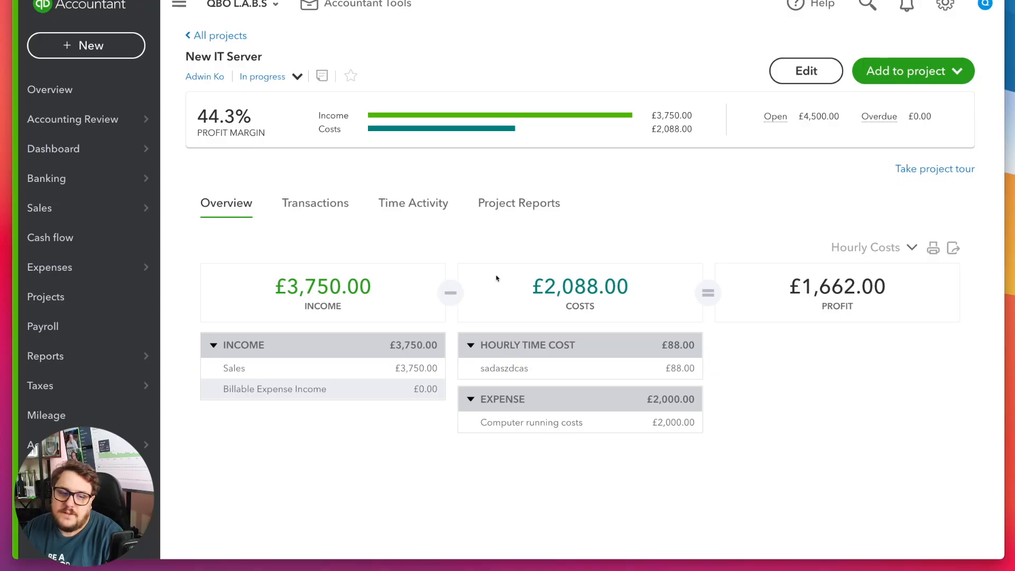
Go to the bank transactions for review and show the categorisation details of the £4.80 Virgin expense
left_click(122, 84)
mouse_move(91, 177)
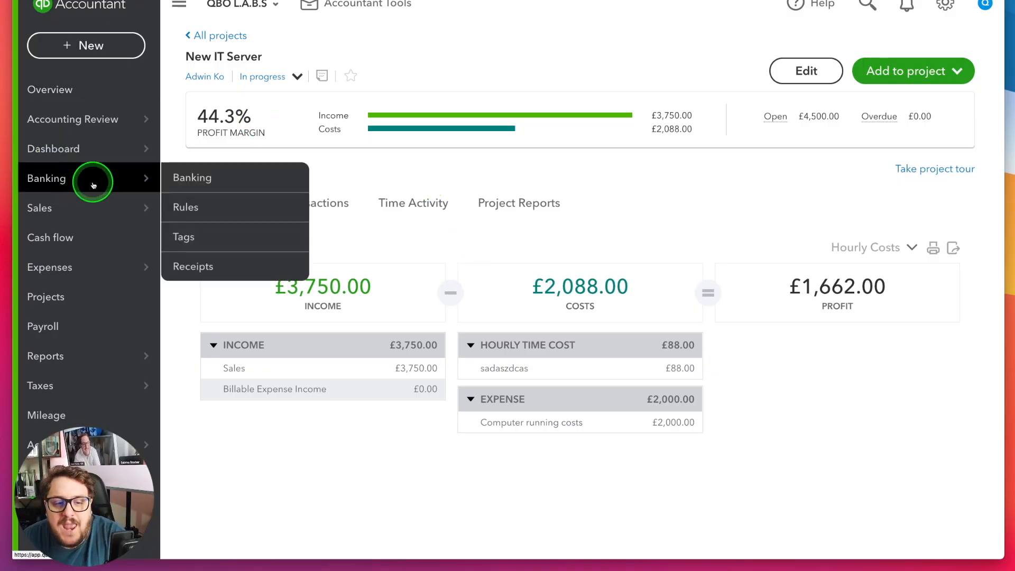
left_click(197, 175)
left_click(565, 117)
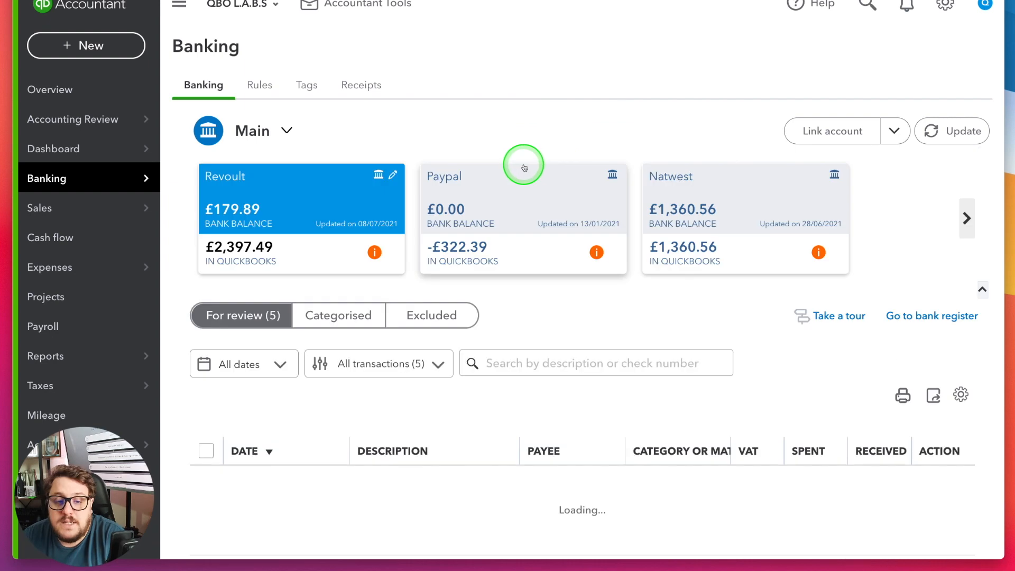
scroll(526, 162, "down", 3)
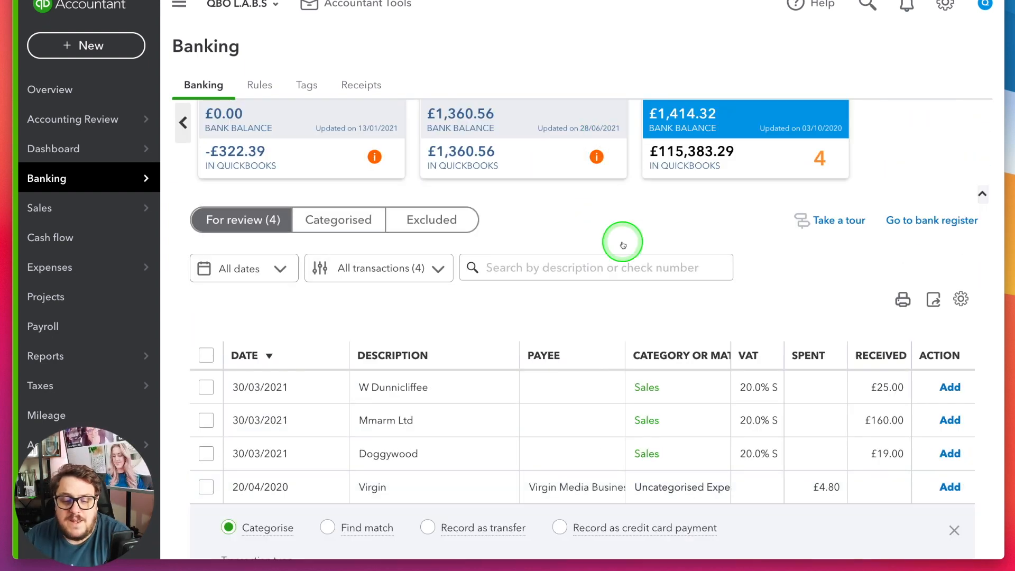
scroll(618, 248, "down", 5)
left_click(619, 262)
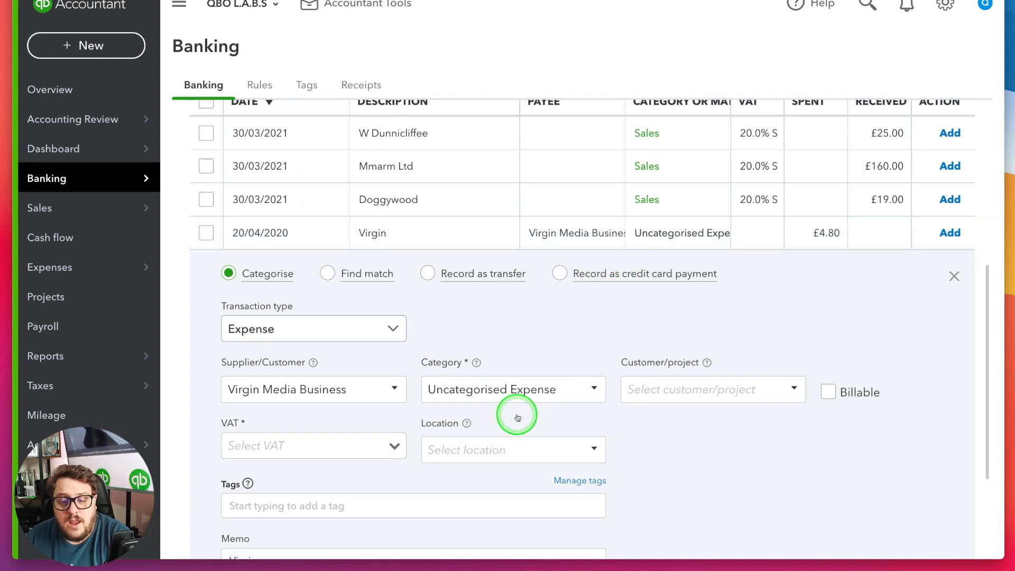
Categorise the Virgin expense as Telephone and assign it to the New IT Server project
left_click(489, 389)
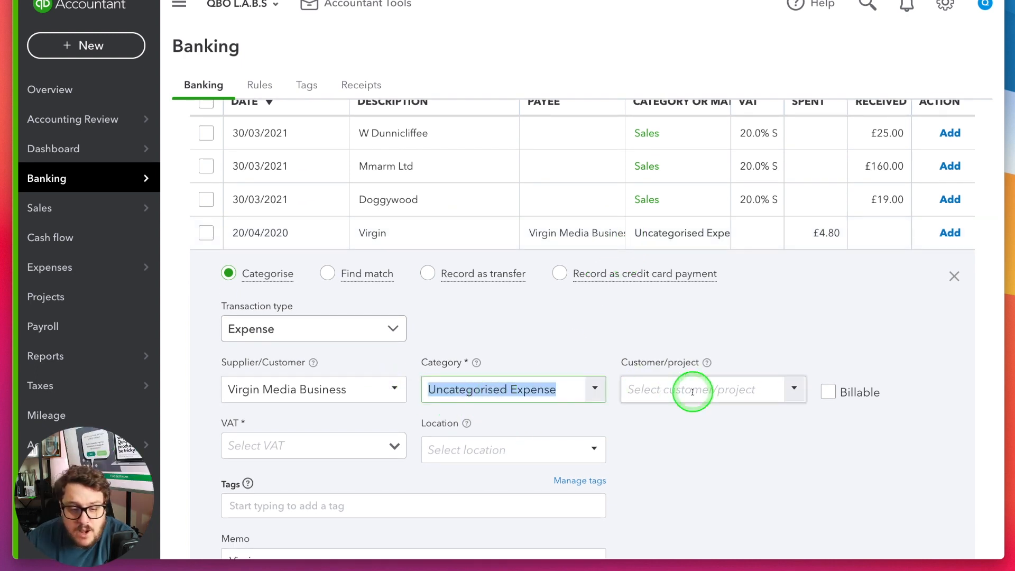
type("Telephone")
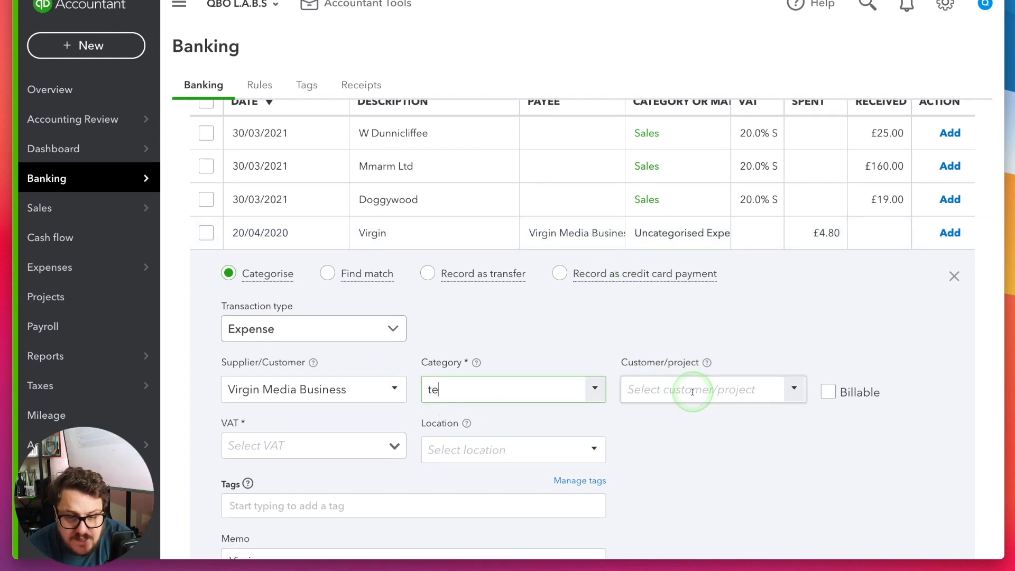
key("Tab")
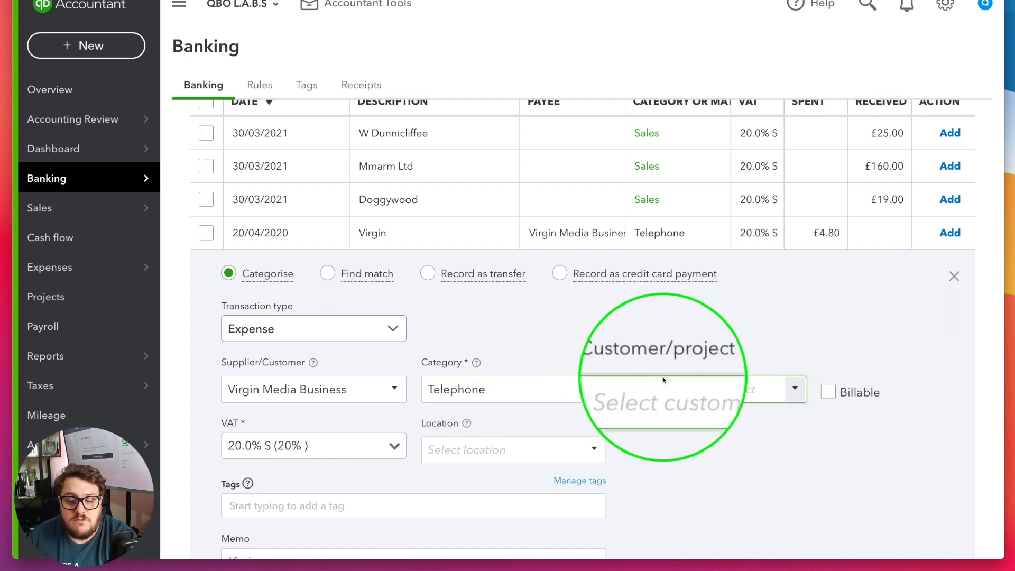
type("it")
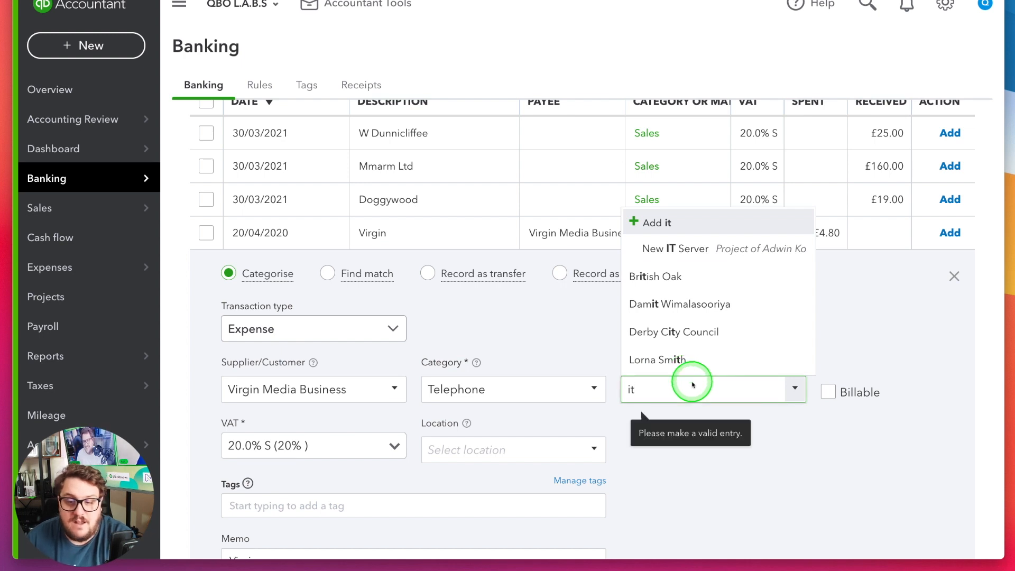
left_click(697, 246)
left_click(857, 337)
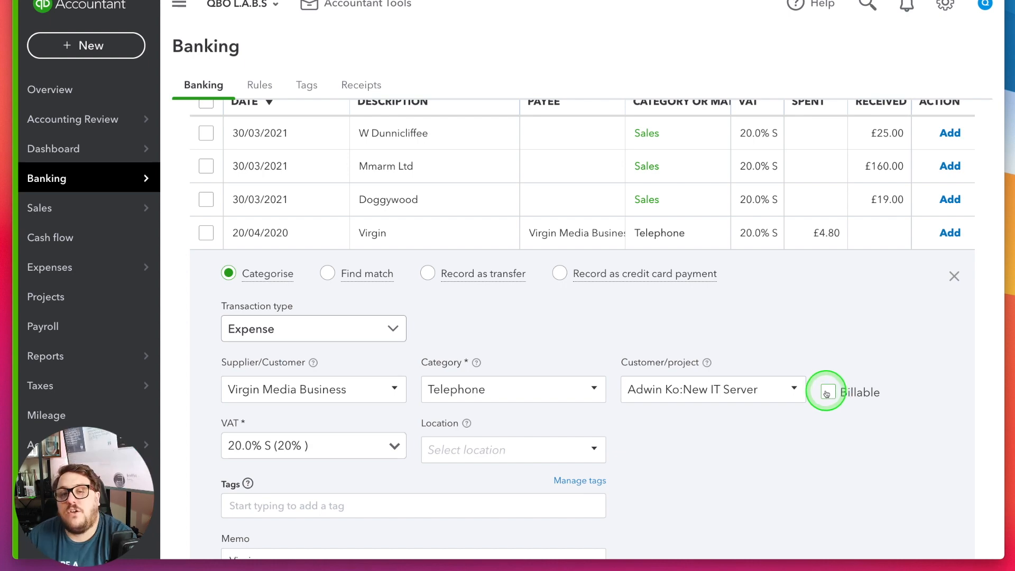
Add the categorised Virgin expense from the bank feed and open the New IT Server project's overview
scroll(815, 346, "down", 3)
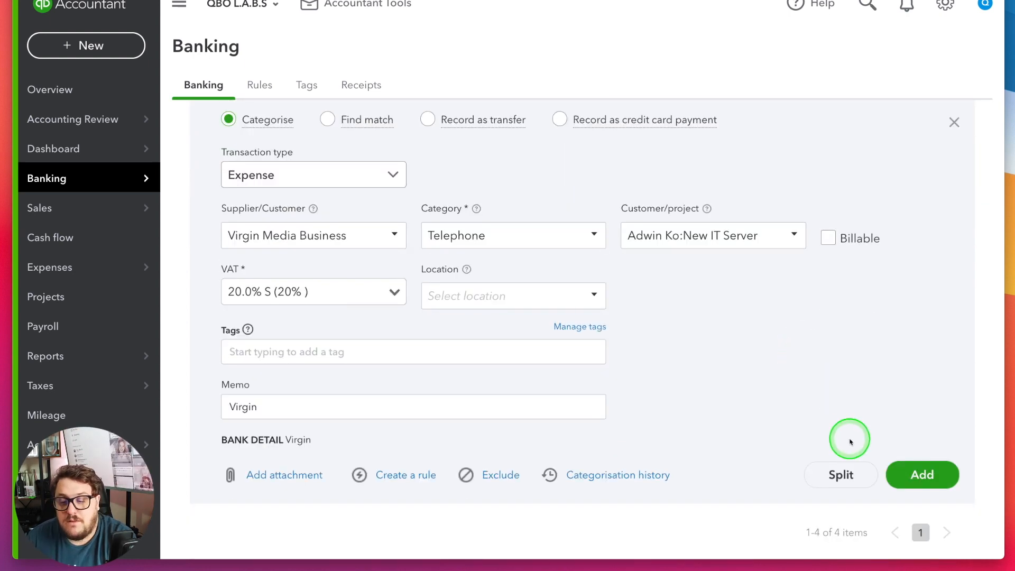
left_click(910, 477)
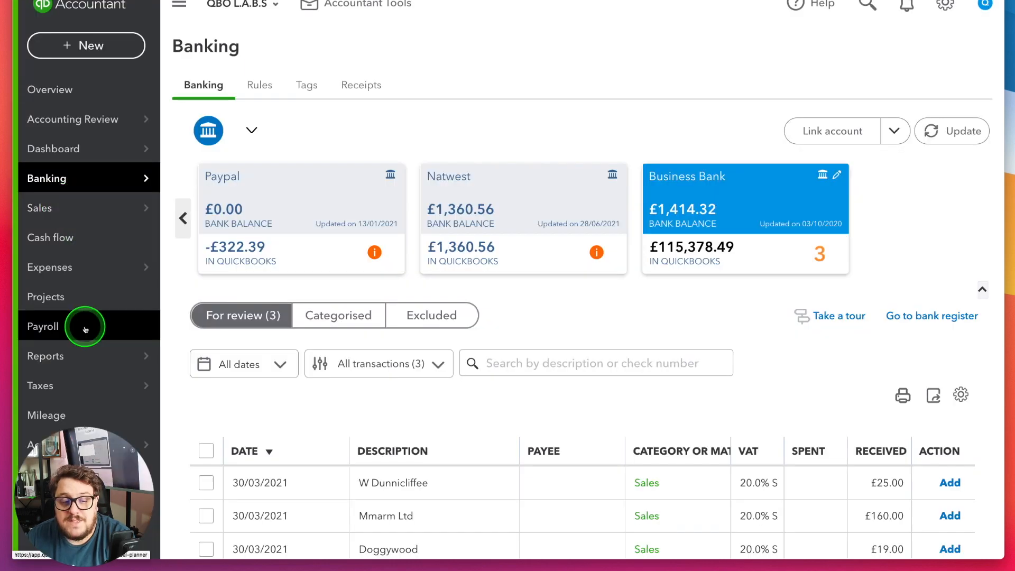
left_click(79, 296)
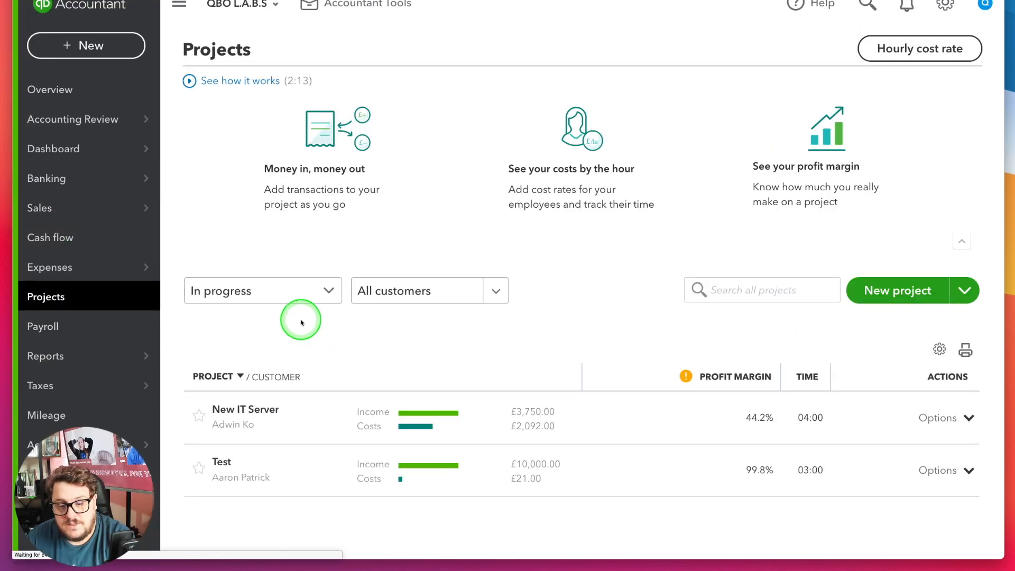
left_click(245, 410)
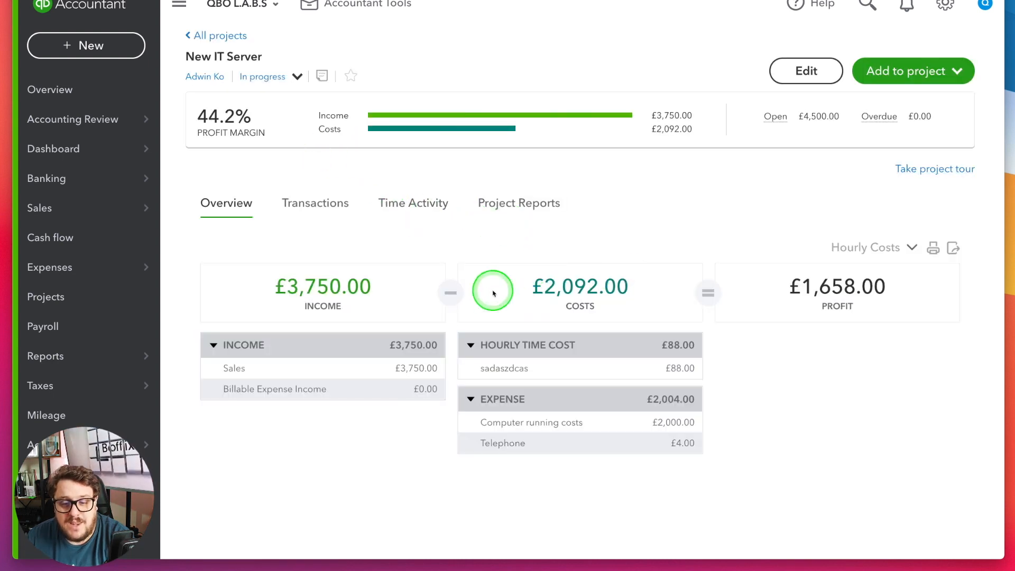
List the New IT Server project's transactions with the date filter set to all dates
left_click(333, 205)
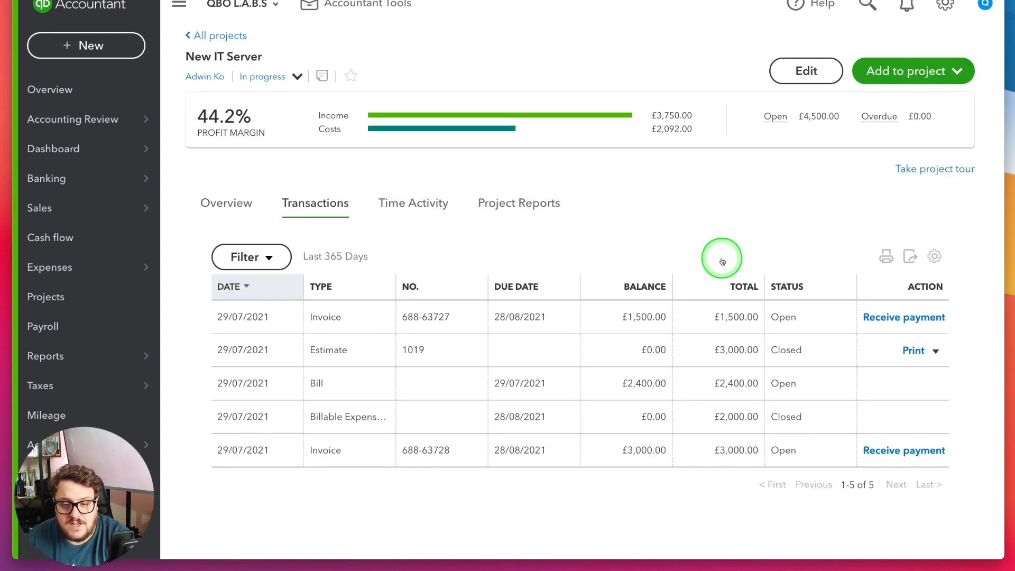
left_click(267, 256)
left_click(293, 317)
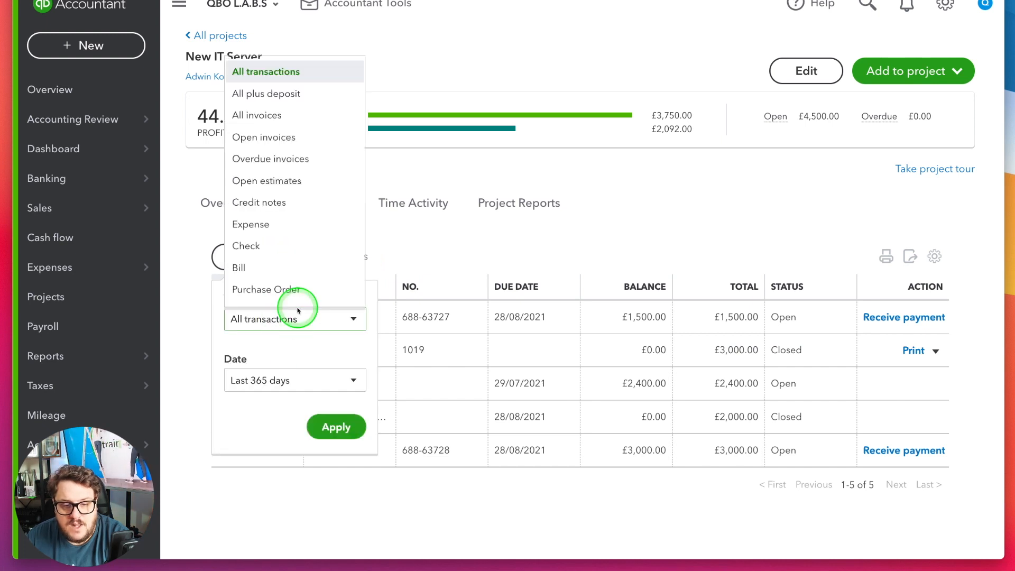
scroll(312, 179, "down", 1)
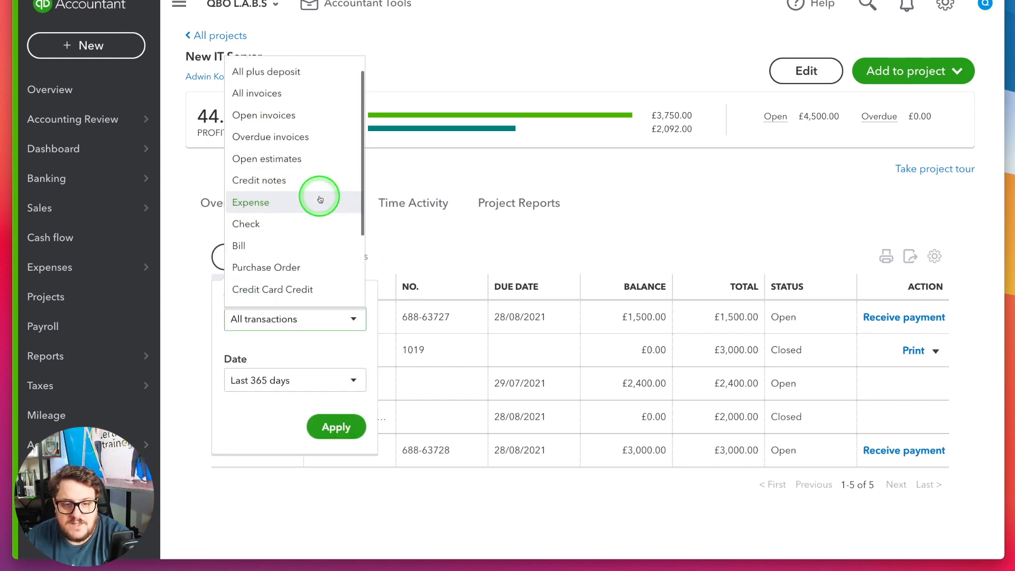
left_click(297, 211)
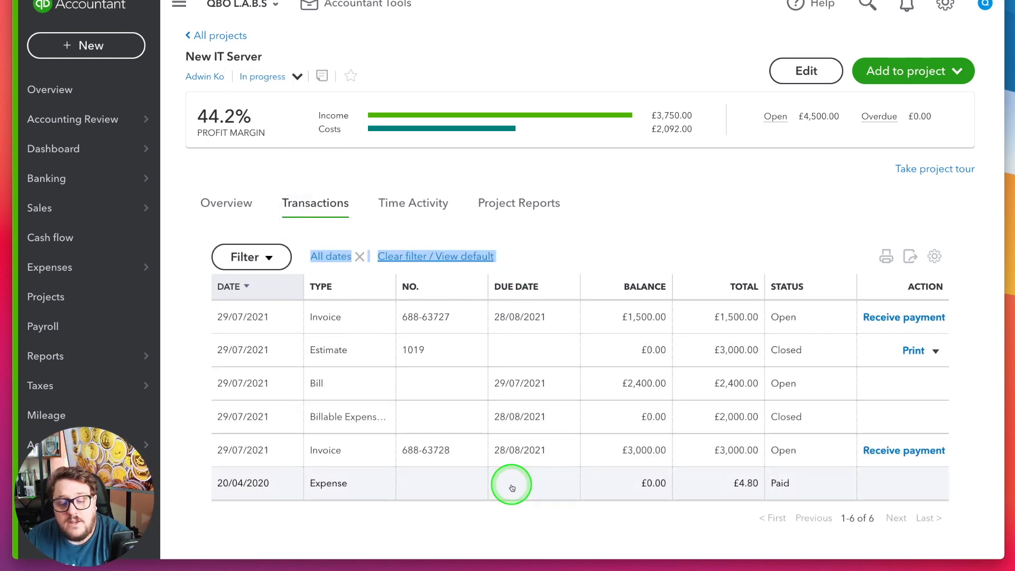
left_click(329, 544)
Open the £4.80 expense dated 20/04/2020, check its project assignment, and close it without changes
left_click(245, 483)
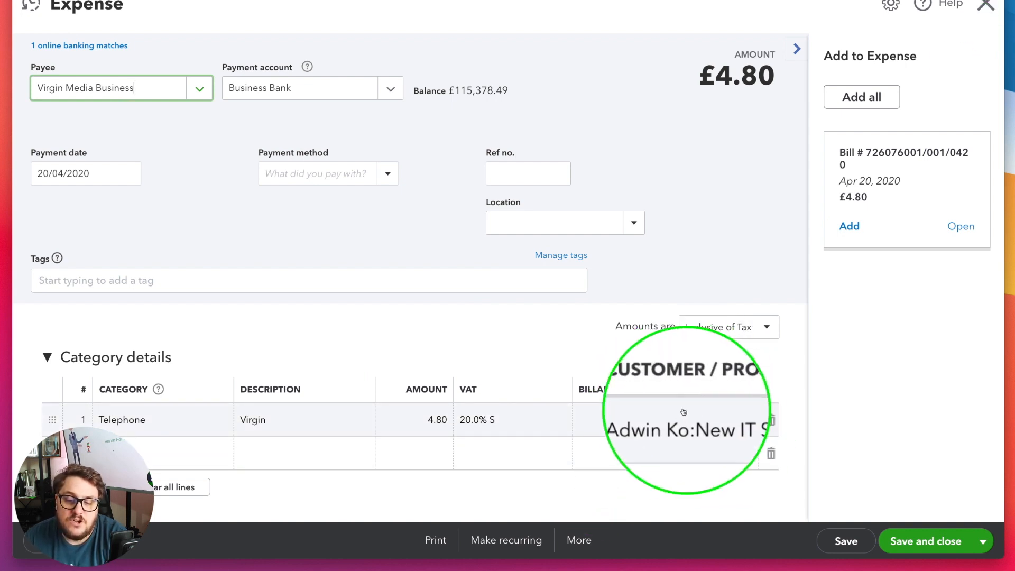
left_click(986, 6)
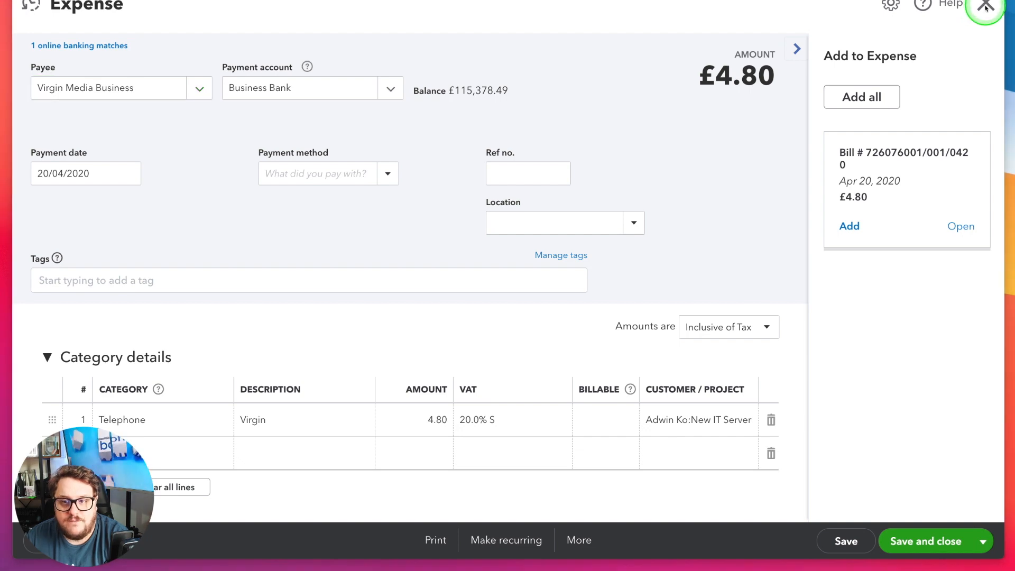
left_click(985, 6)
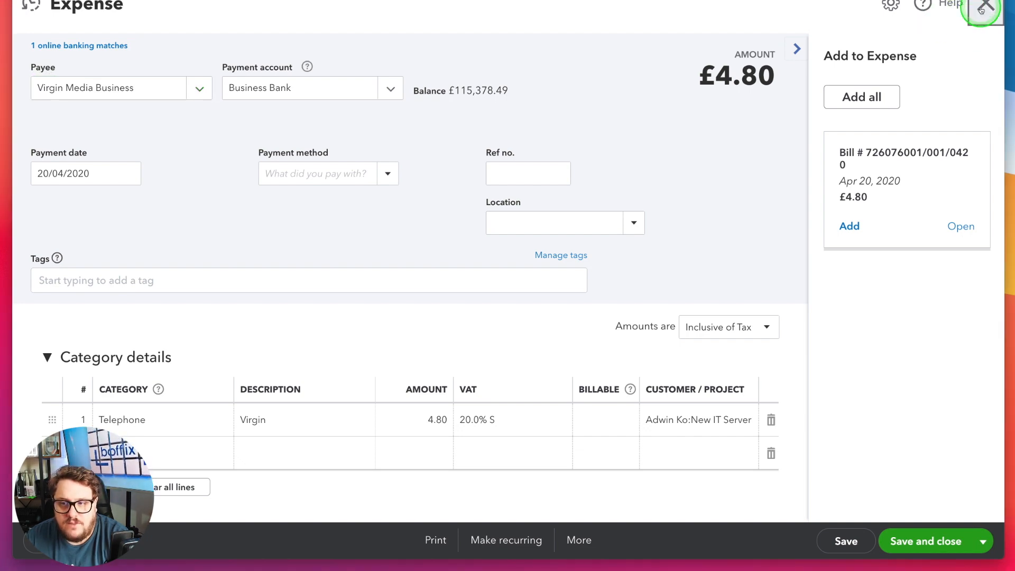
Open a blank supplier expense, examine its customer/project column, and close the form without saving
left_click(77, 39)
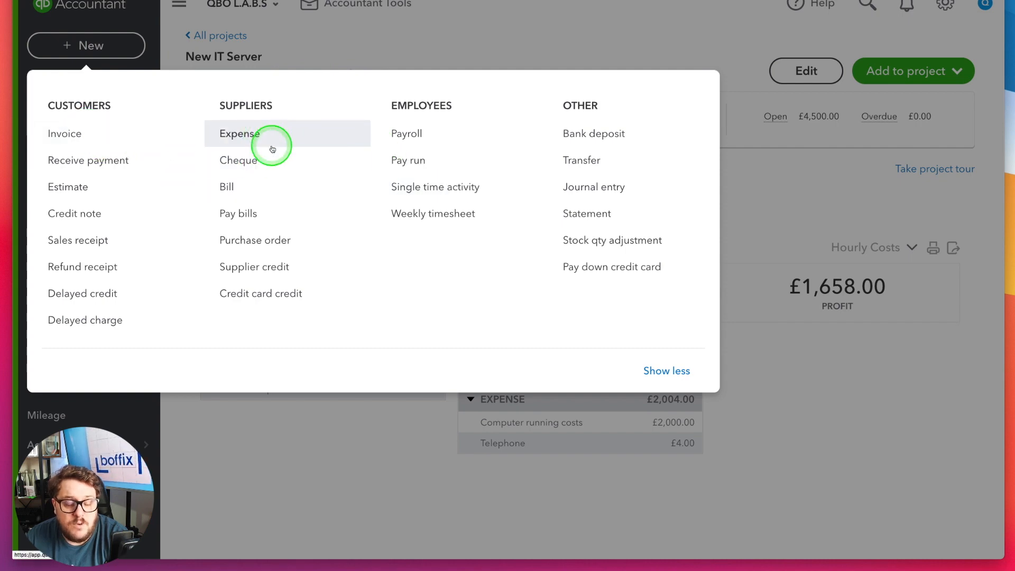
left_click(286, 135)
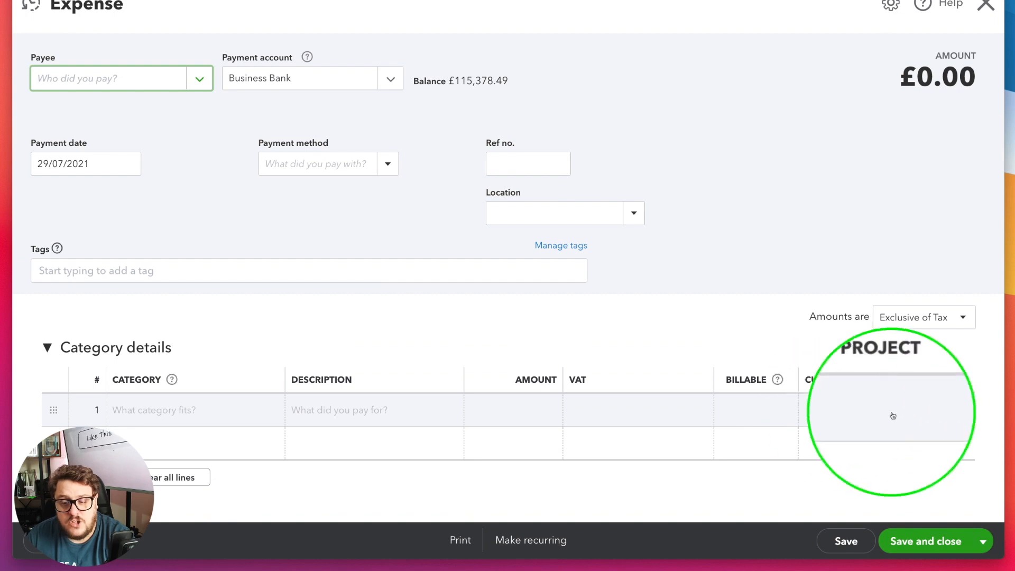
left_click(985, 4)
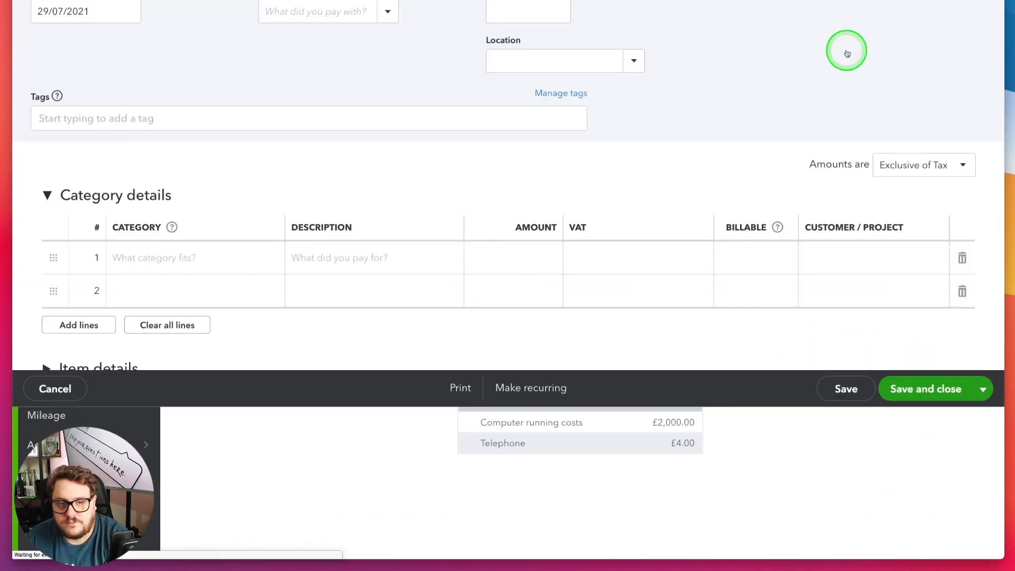
Open a blank supplier bill, examine its customer/project column, and close the form without saving
left_click(86, 44)
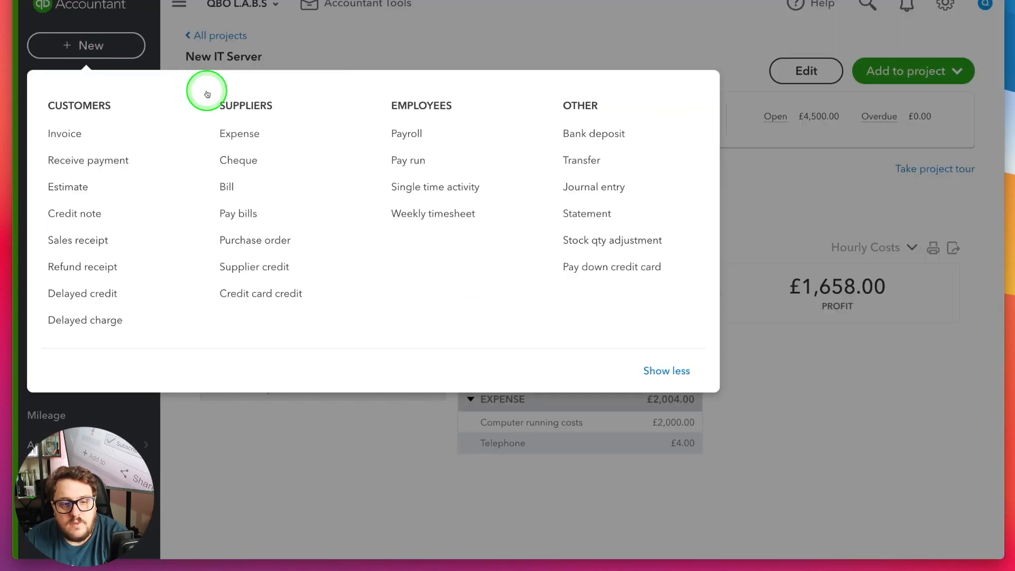
left_click(250, 194)
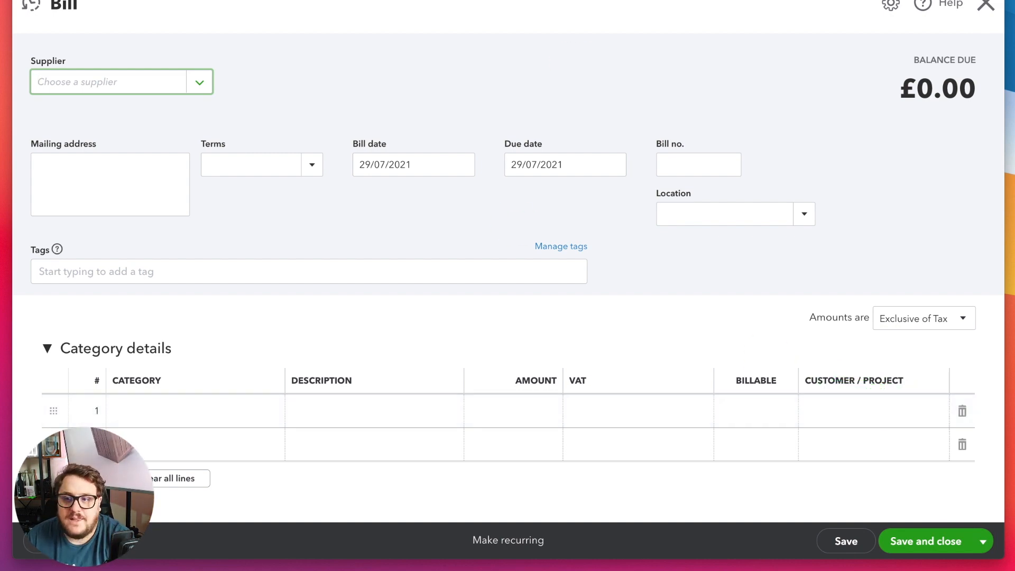
left_click(986, 5)
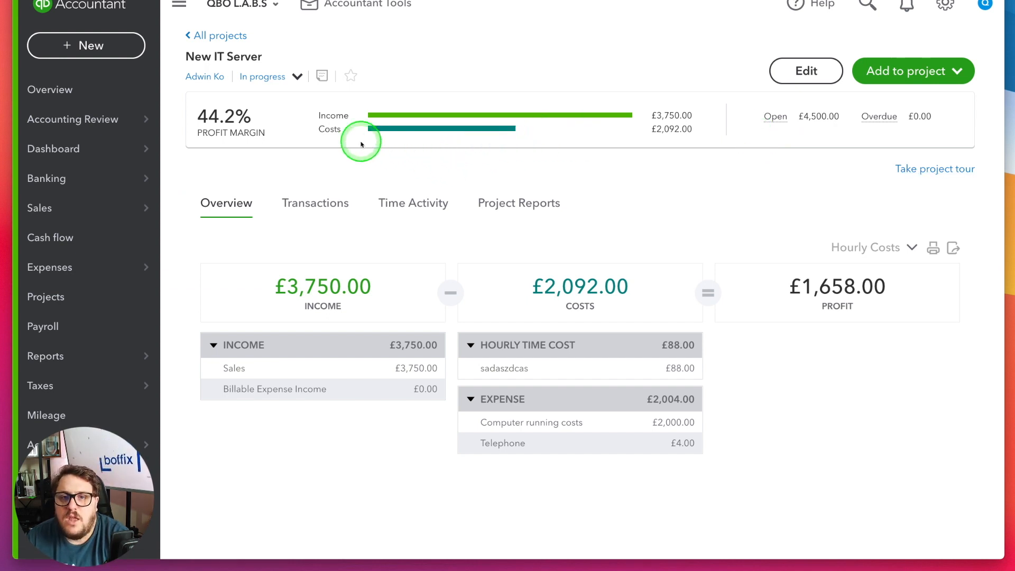
Return to the list of all projects and review the edit, status and delete options for New IT Server
left_click(209, 34)
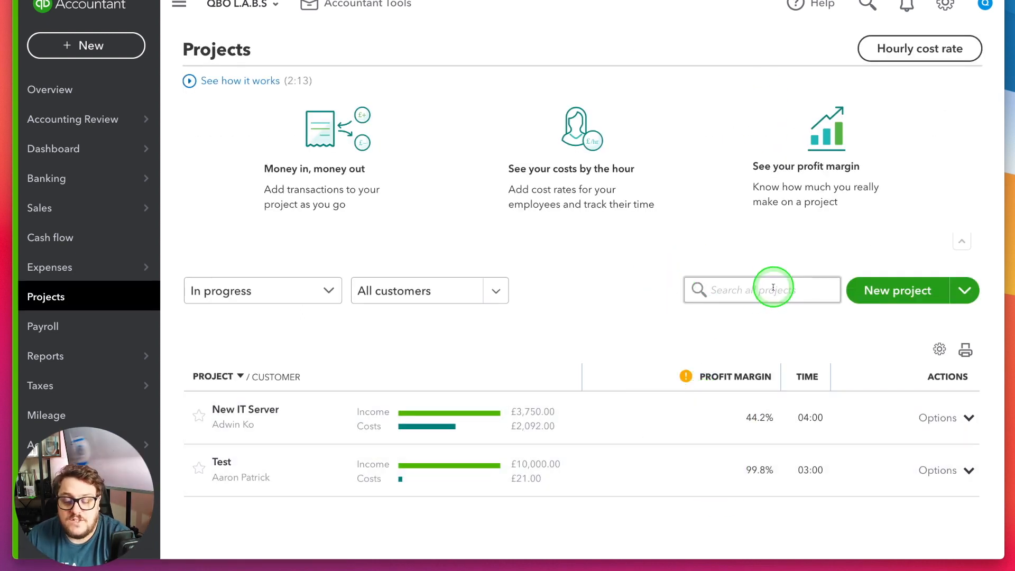
left_click(968, 291)
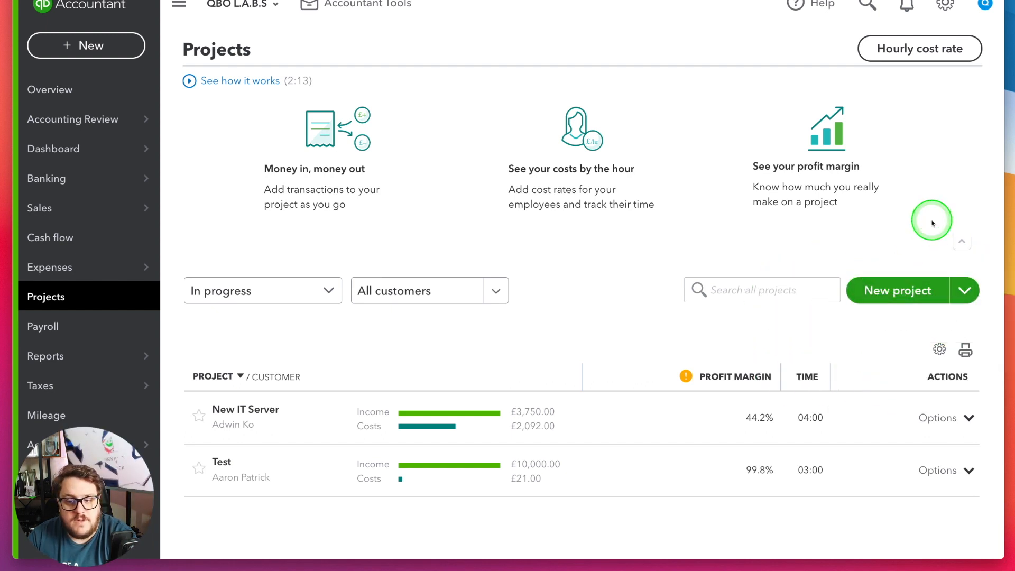
left_click(968, 417)
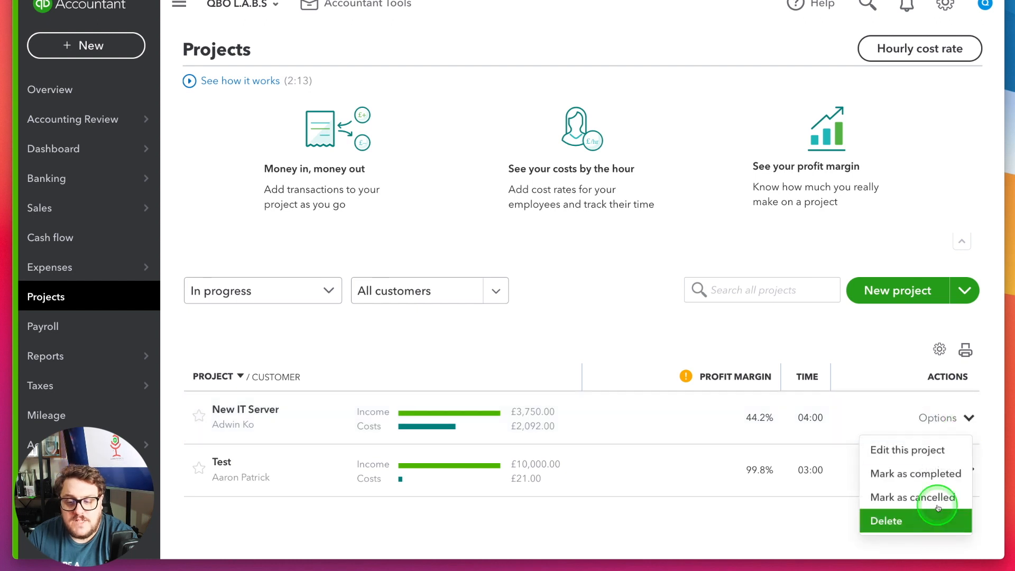
left_click(901, 221)
Reopen the New IT Server project and show the transaction types that can be added to it
left_click(238, 409)
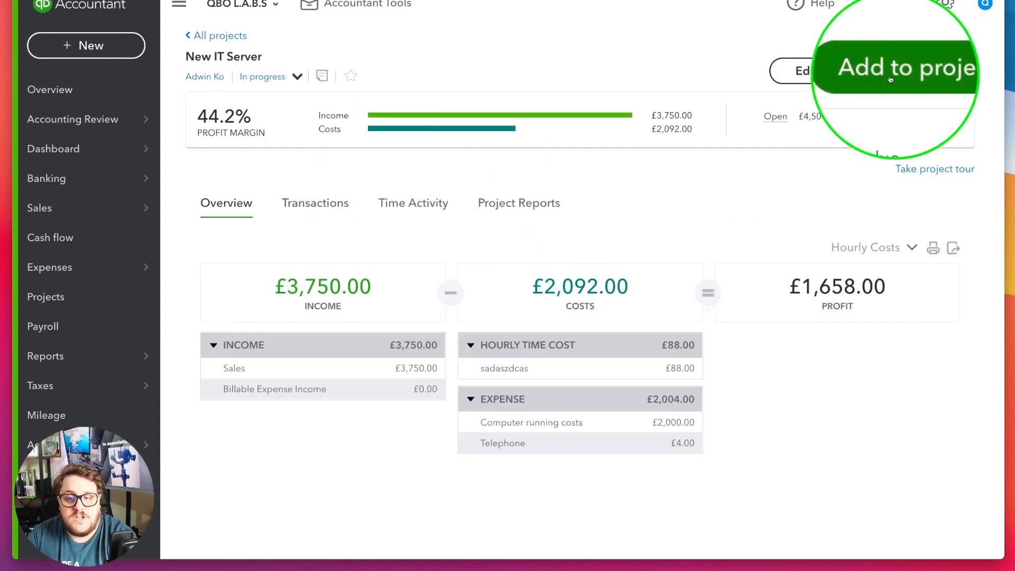
left_click(927, 78)
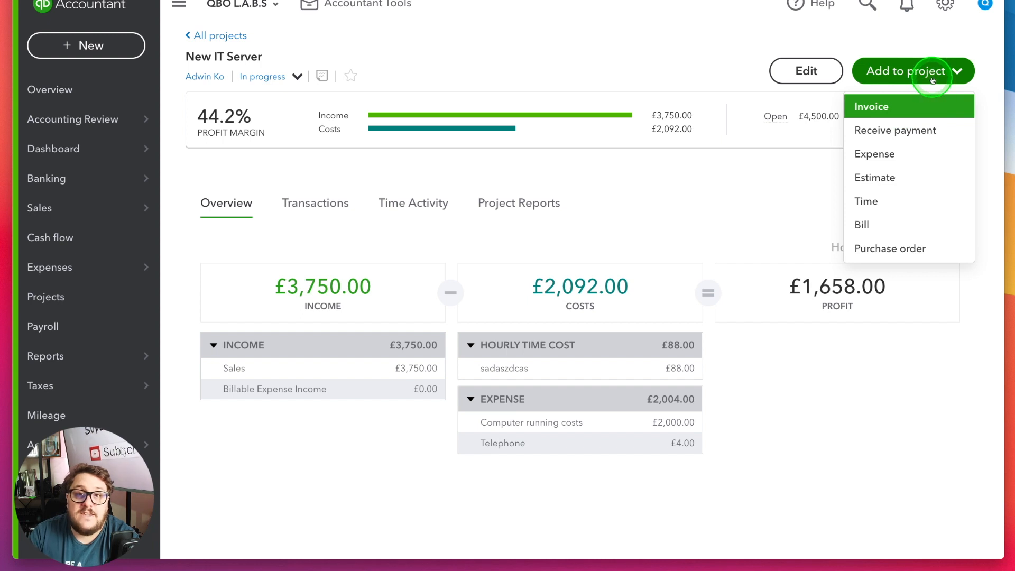